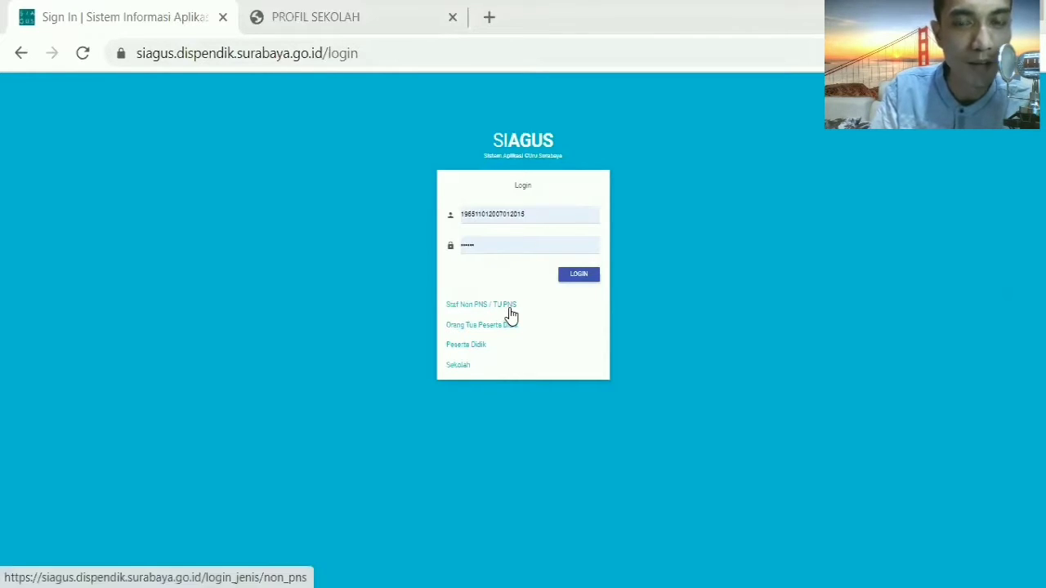
Step: View the non-PNS staff login form, return to the PNS login and sign in with the prefilled credentials
click(513, 309)
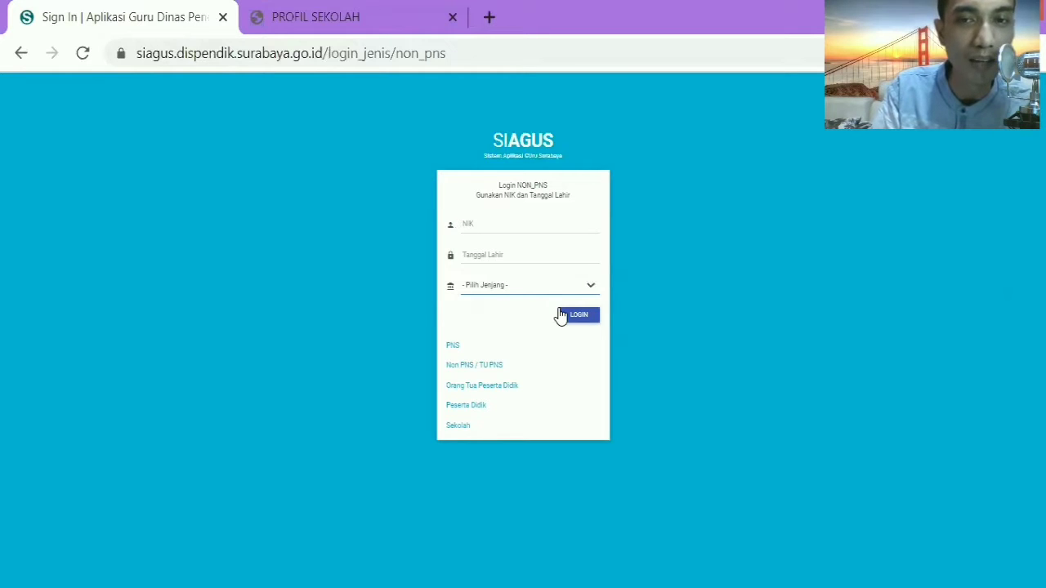
click(454, 346)
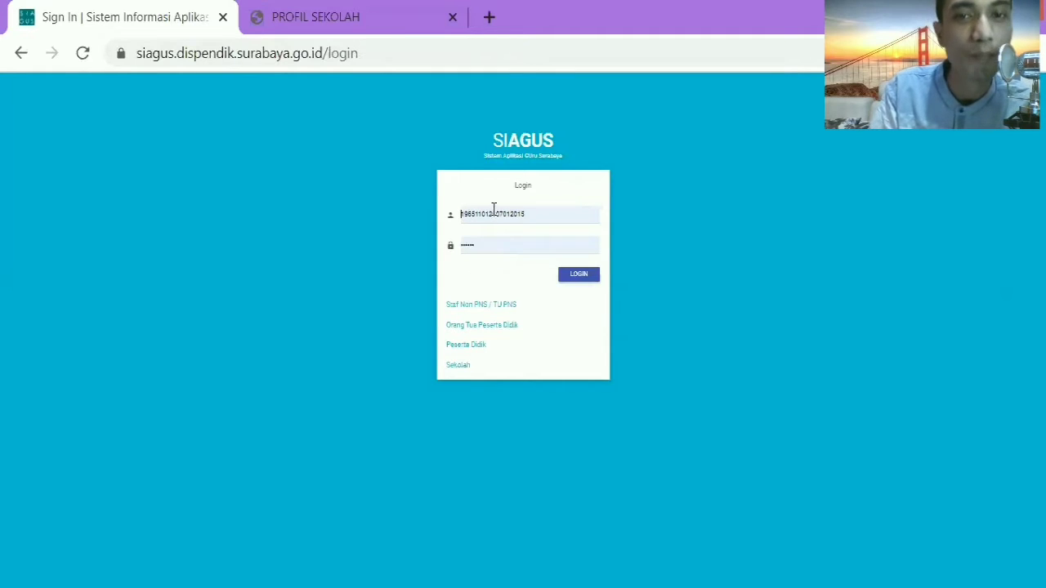
click(583, 278)
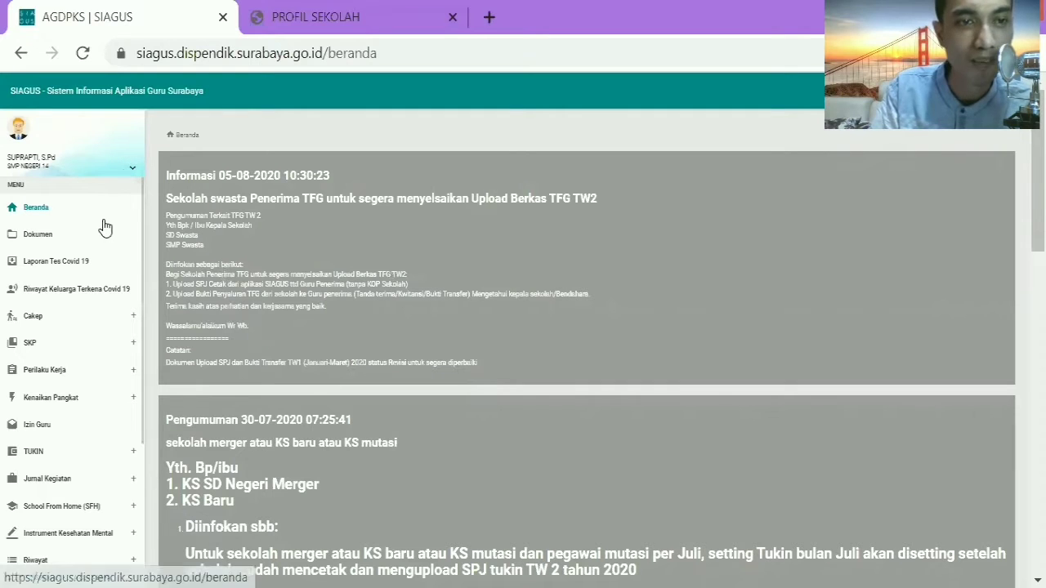
Step: Open the Sumatif page of the PKG section under SKP
click(36, 347)
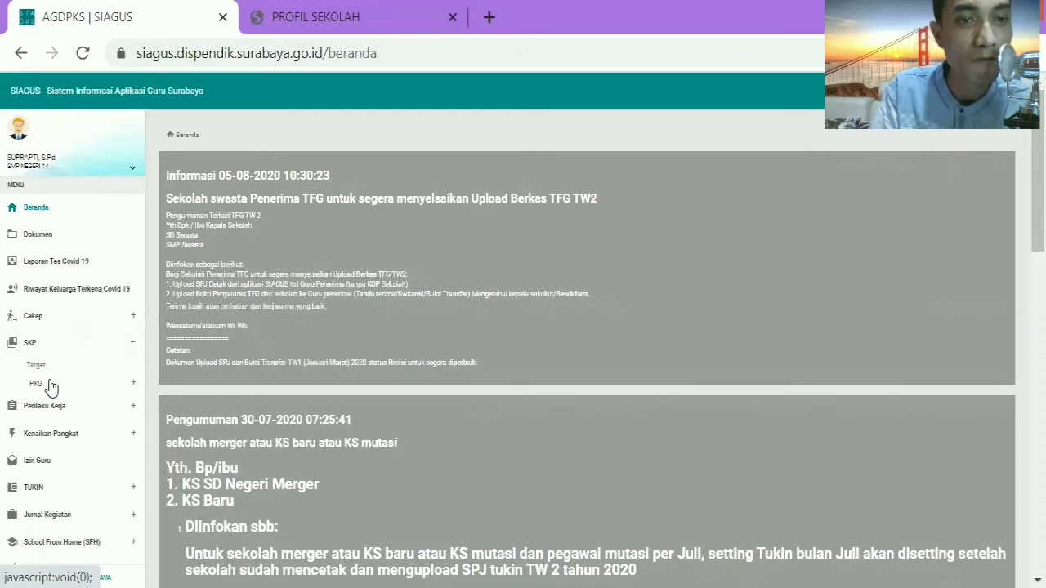
click(49, 384)
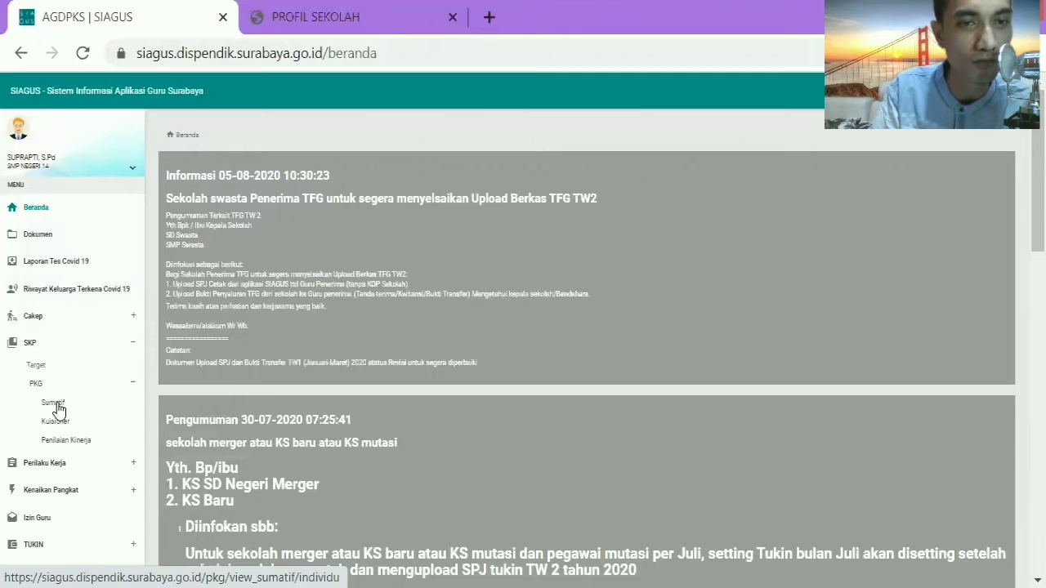
click(57, 408)
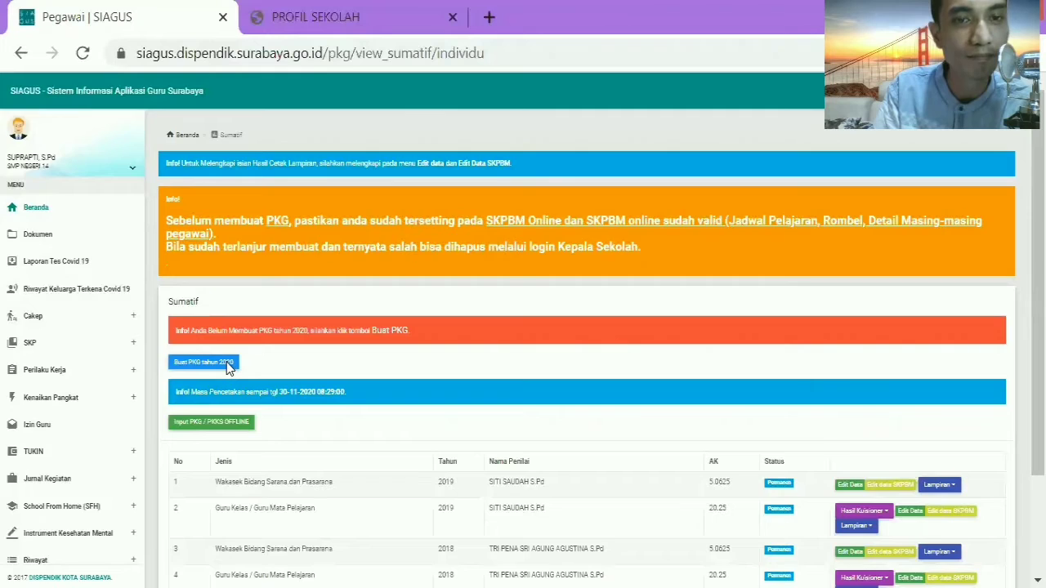
Step: Create the PKG for 2020 and confirm that the SKPBM data is valid
click(203, 362)
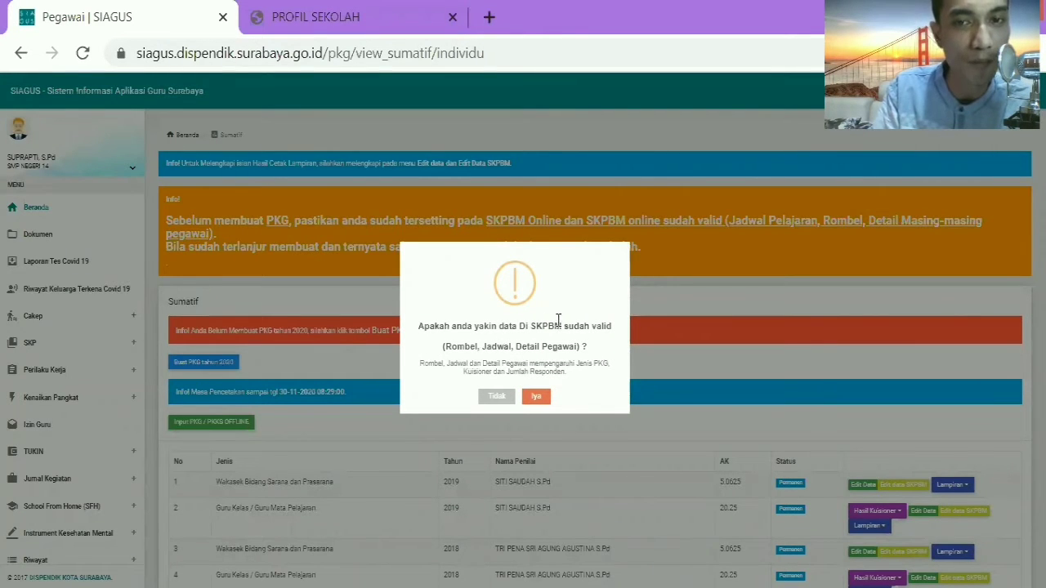
click(537, 397)
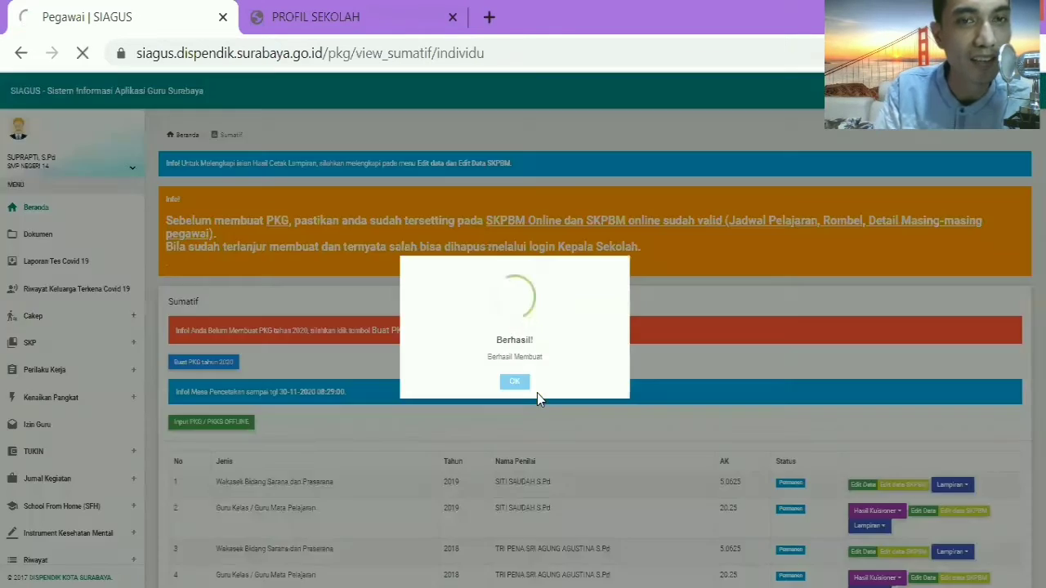
click(528, 384)
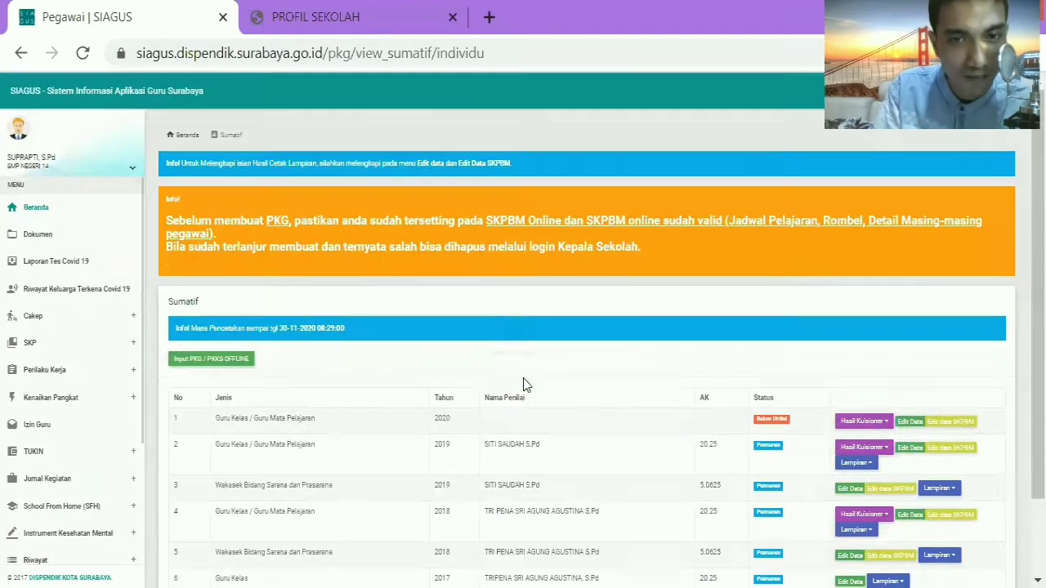
scroll(434, 383, down, 1)
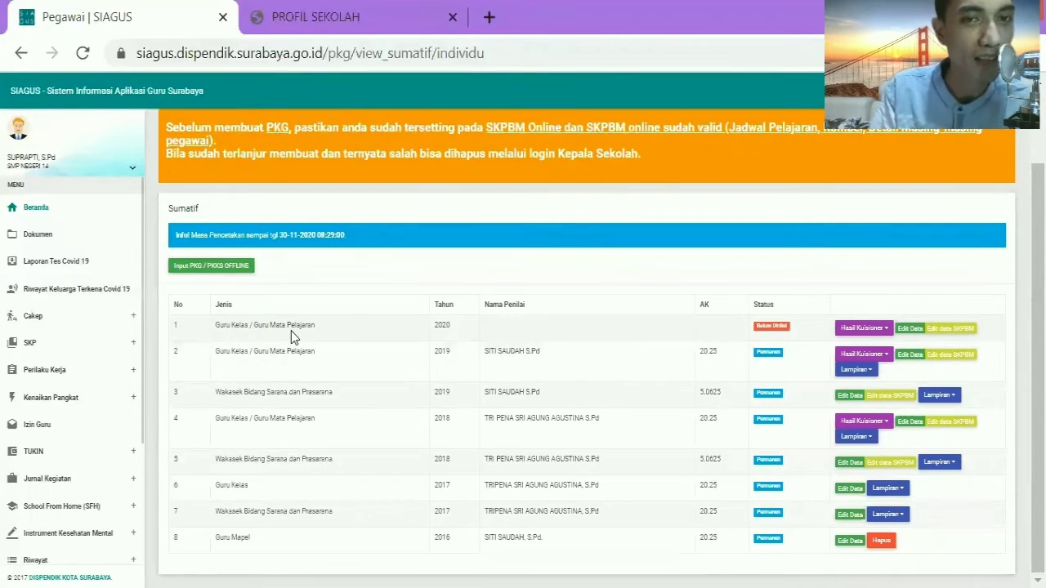
Step: Open the 2020 Kuisioner list of the PKG section under SKP
click(33, 349)
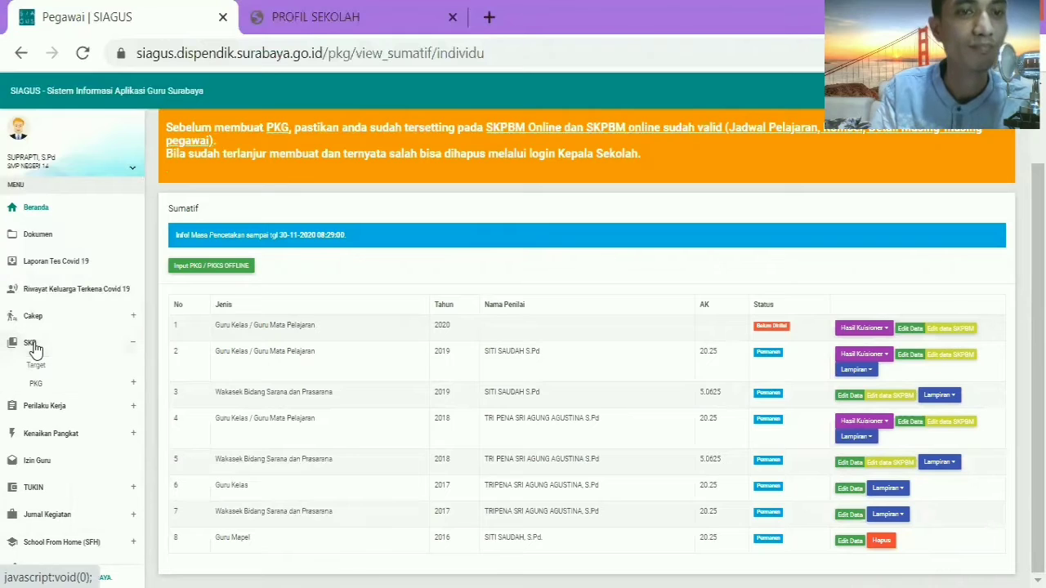
click(45, 386)
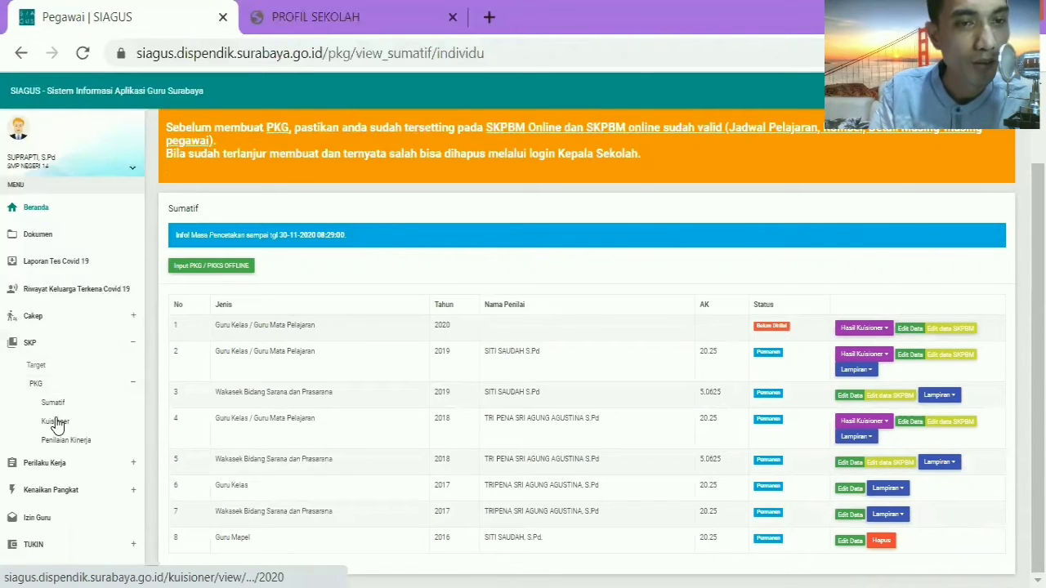
click(57, 424)
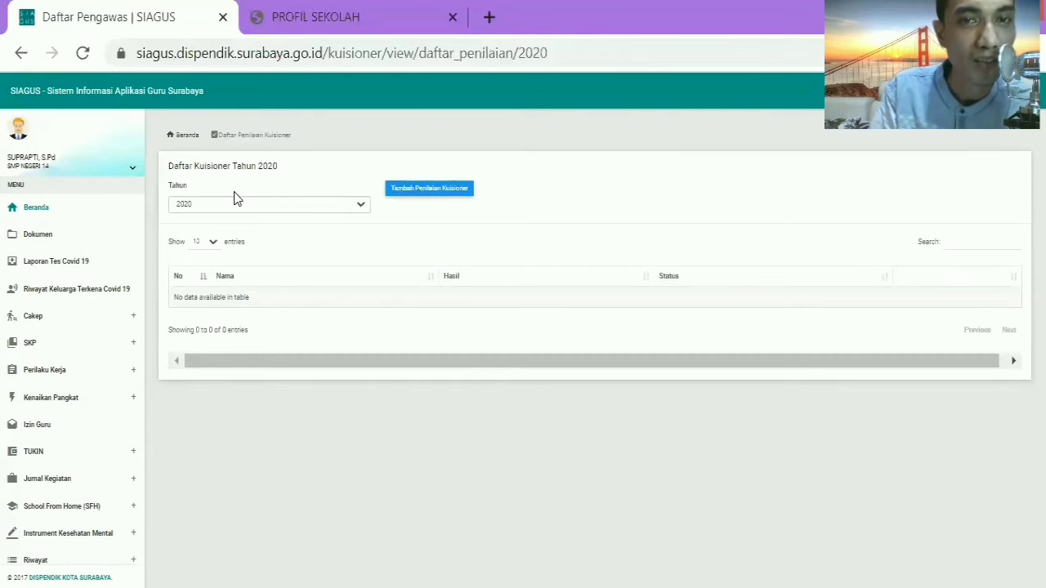
Step: Add a questionnaire assessment for 2020, choosing the fourth colleague in the list of teachers
click(421, 195)
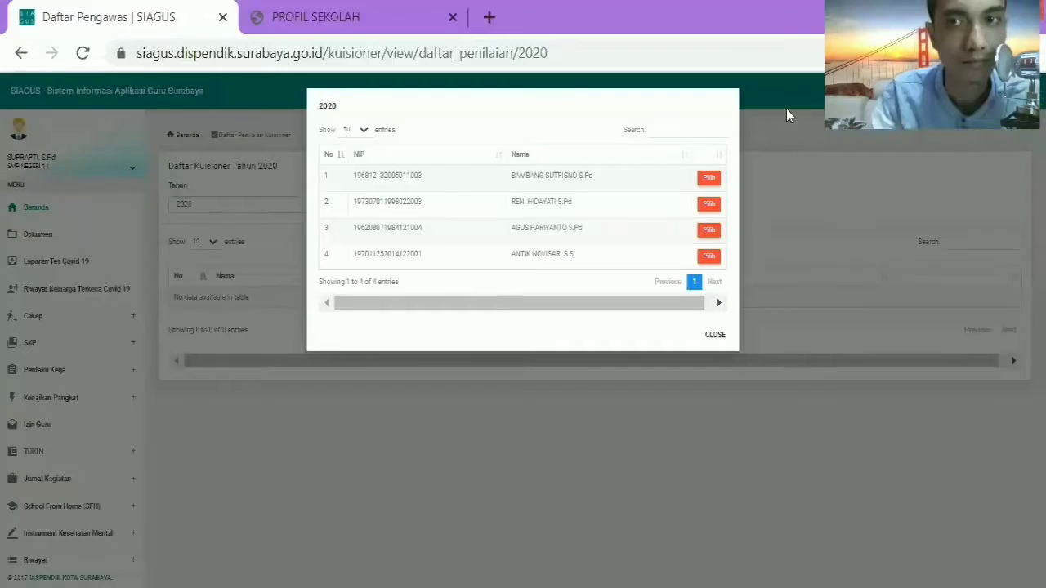
click(705, 259)
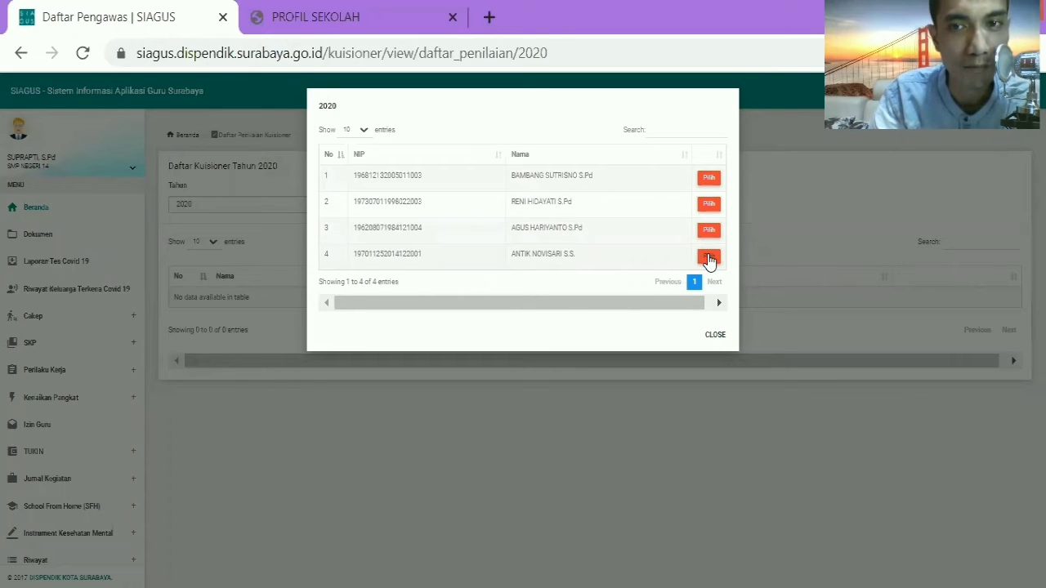
click(709, 259)
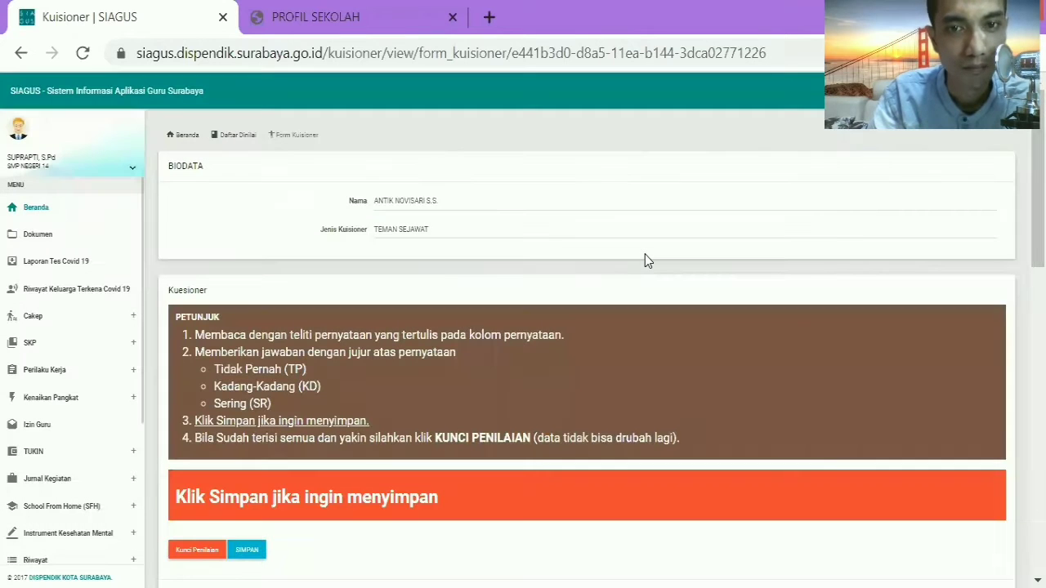
Step: Examine the peer questionnaire's filling instructions, its answer options and the statements under its three components
scroll(640, 263, down, 1)
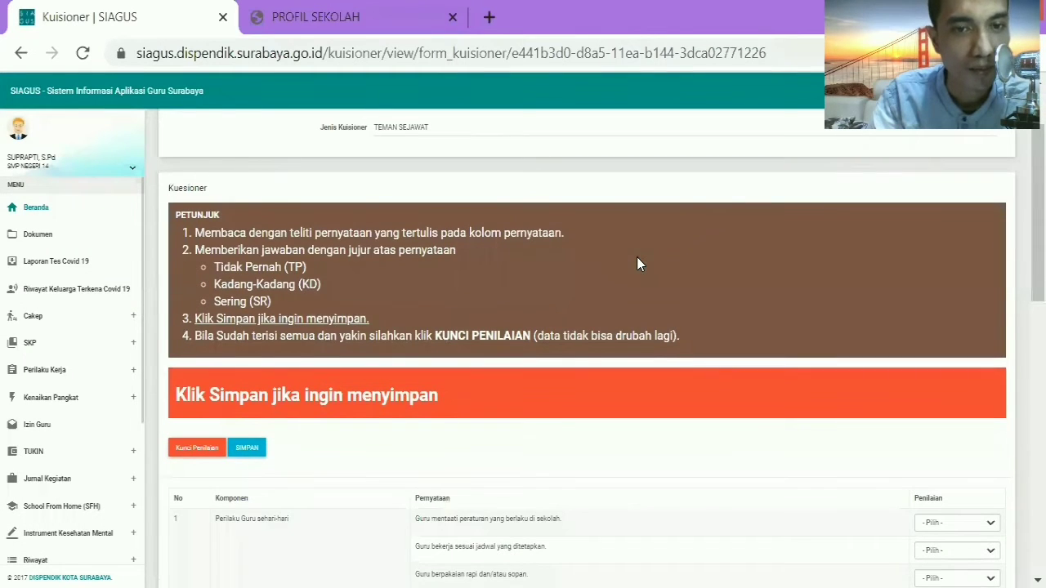
scroll(637, 268, down, 1)
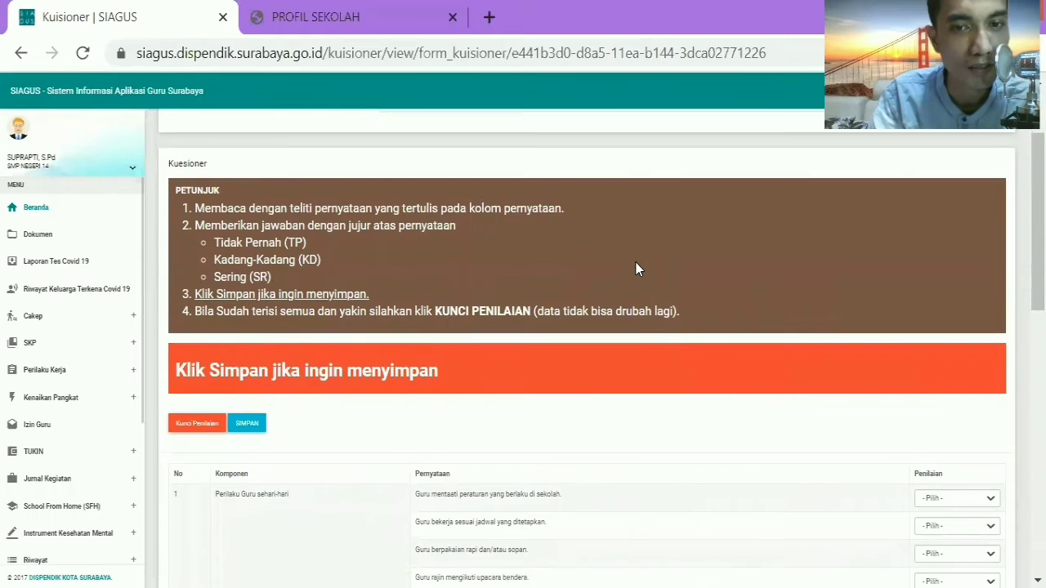
scroll(638, 269, down, 2)
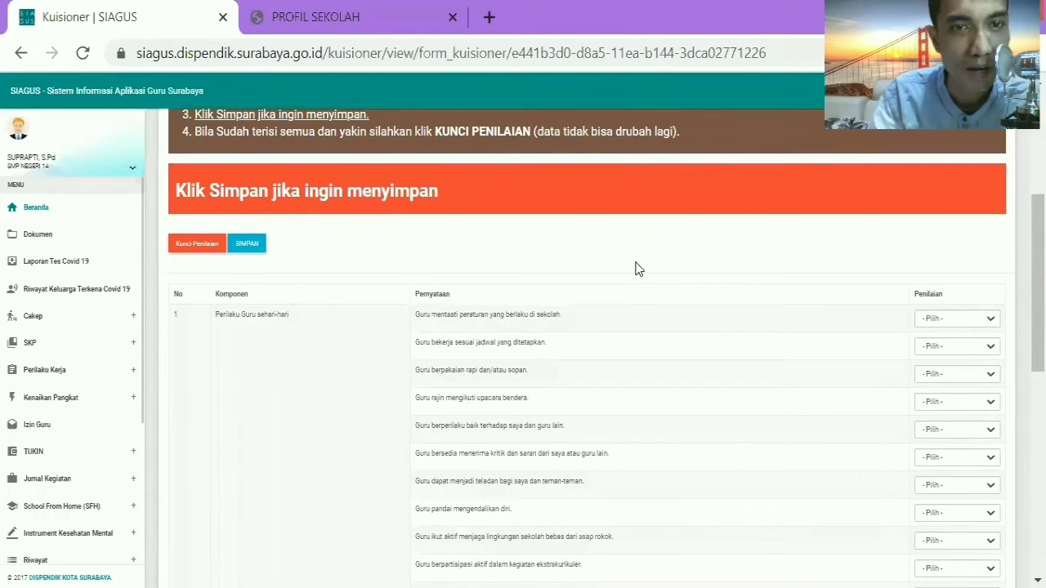
scroll(639, 269, down, 1)
scroll(638, 269, up, 3)
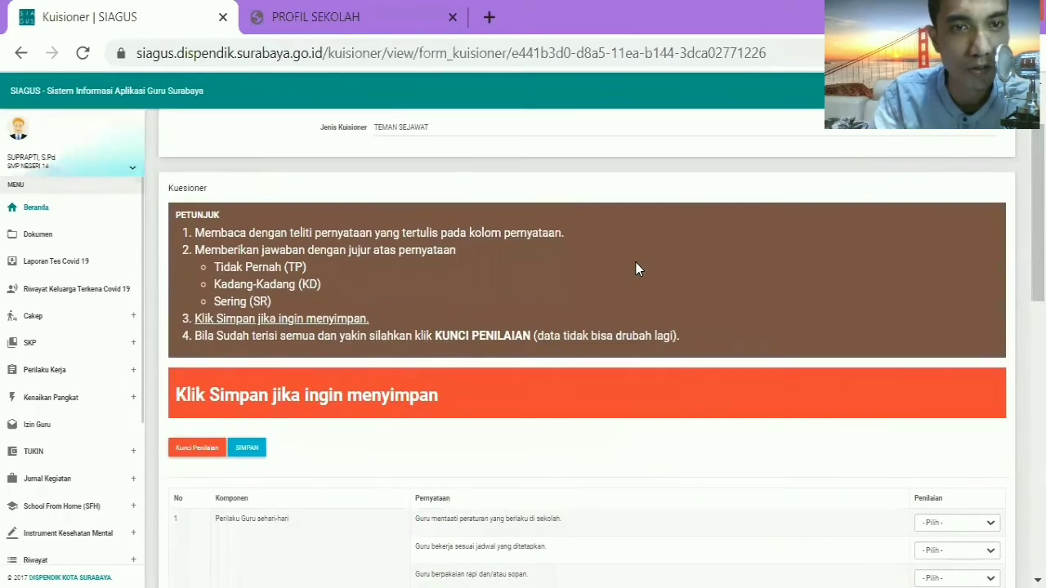
scroll(636, 262, up, 1)
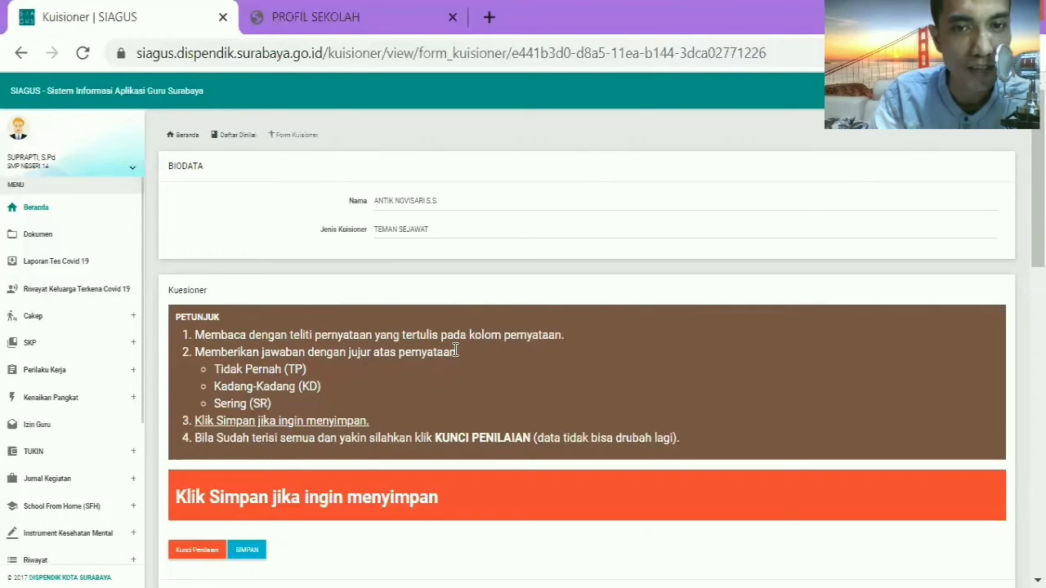
scroll(462, 349, down, 2)
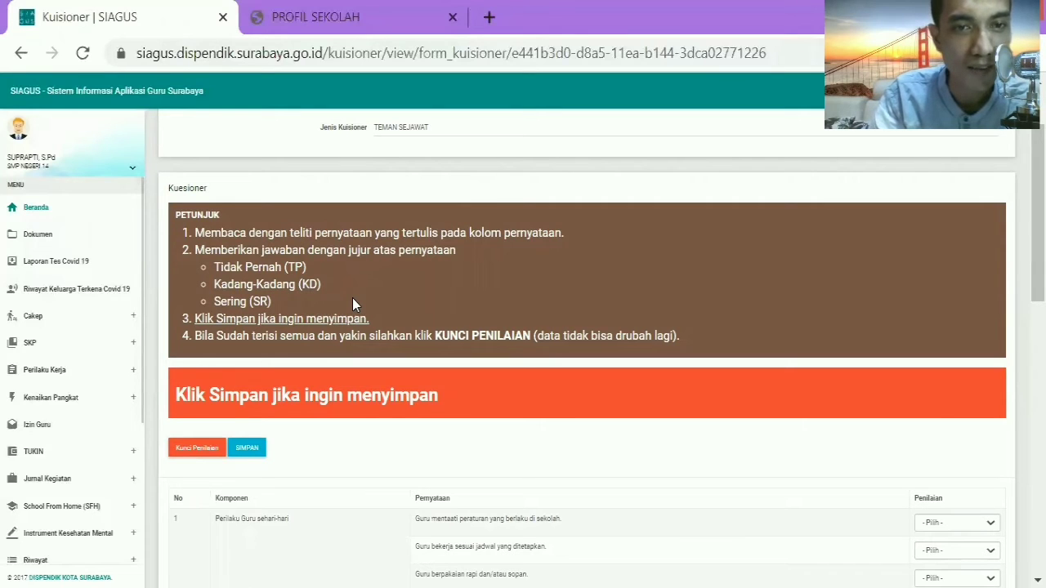
scroll(365, 300, down, 2)
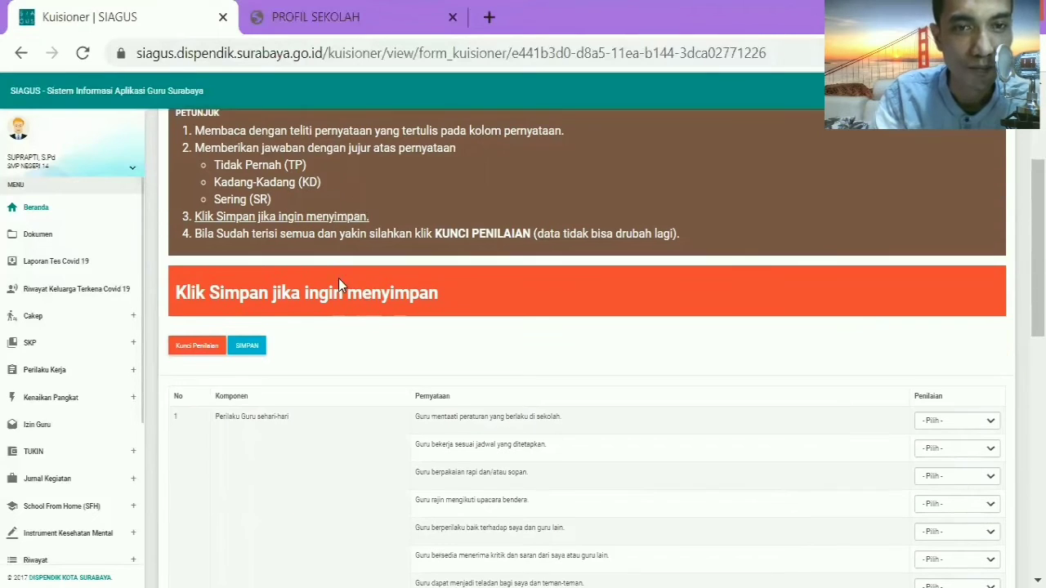
scroll(412, 254, down, 2)
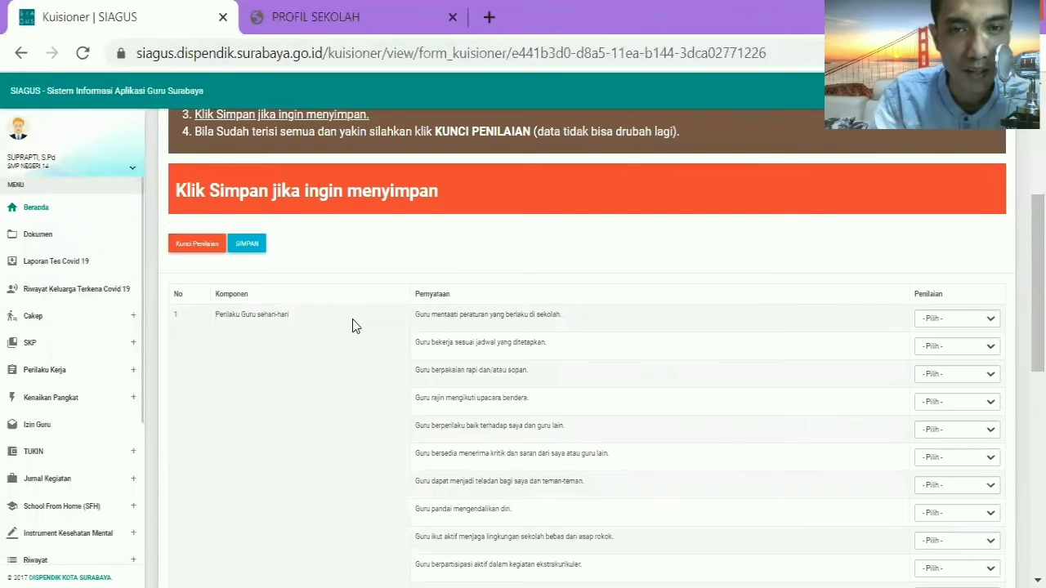
scroll(298, 325, down, 2)
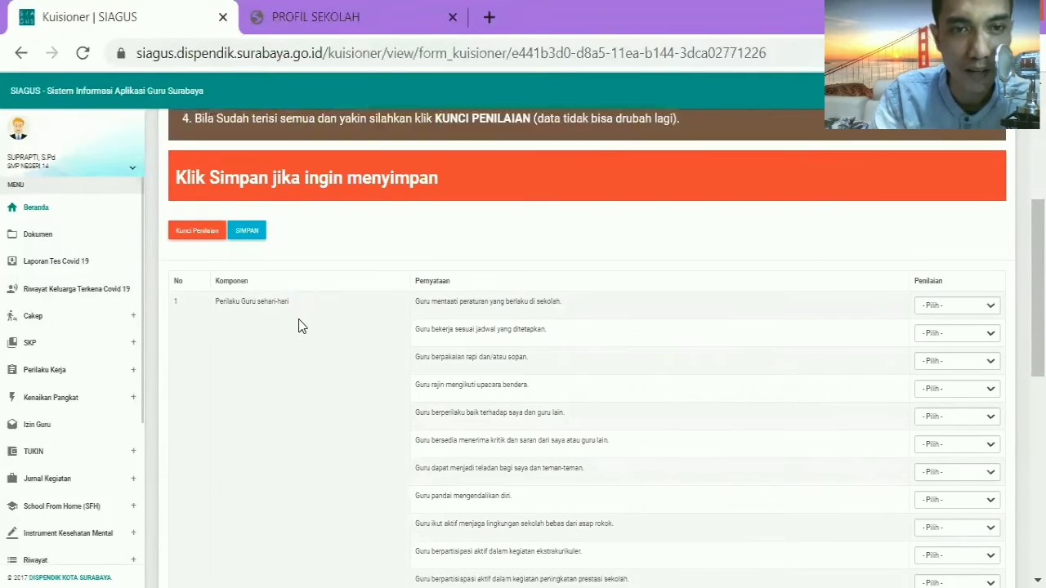
scroll(299, 326, down, 4)
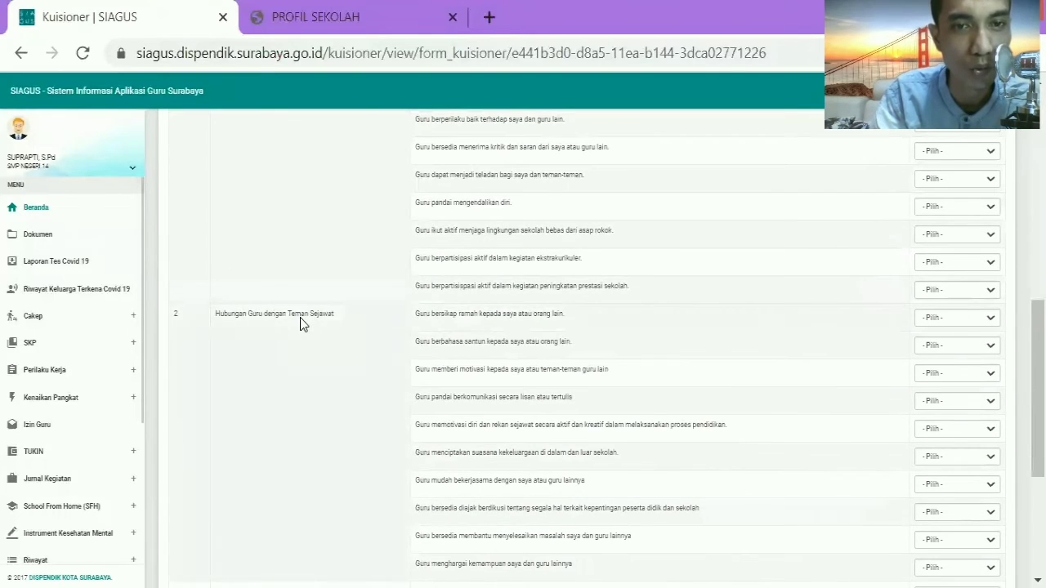
scroll(300, 325, down, 5)
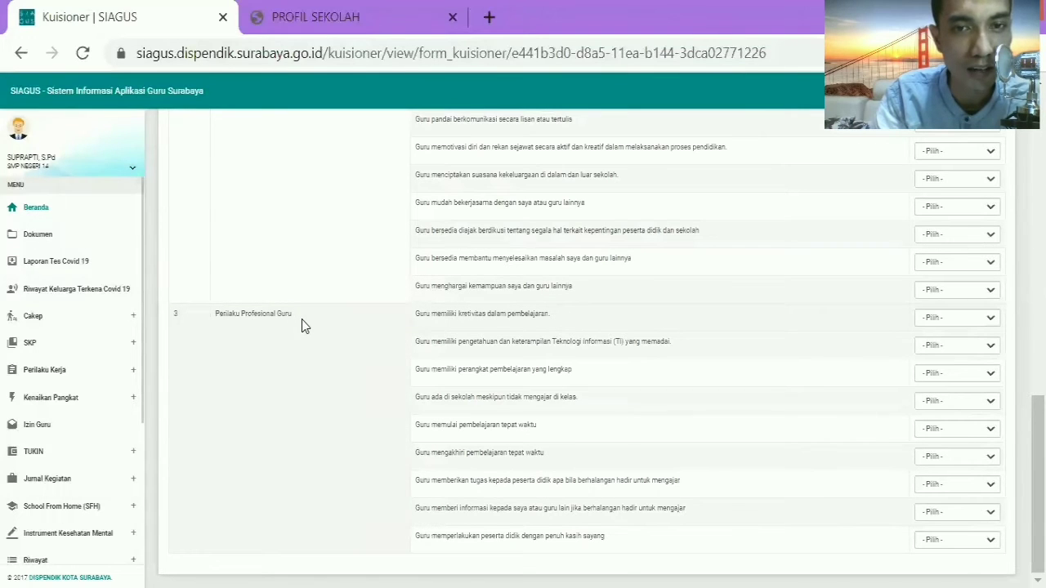
scroll(596, 307, up, 10)
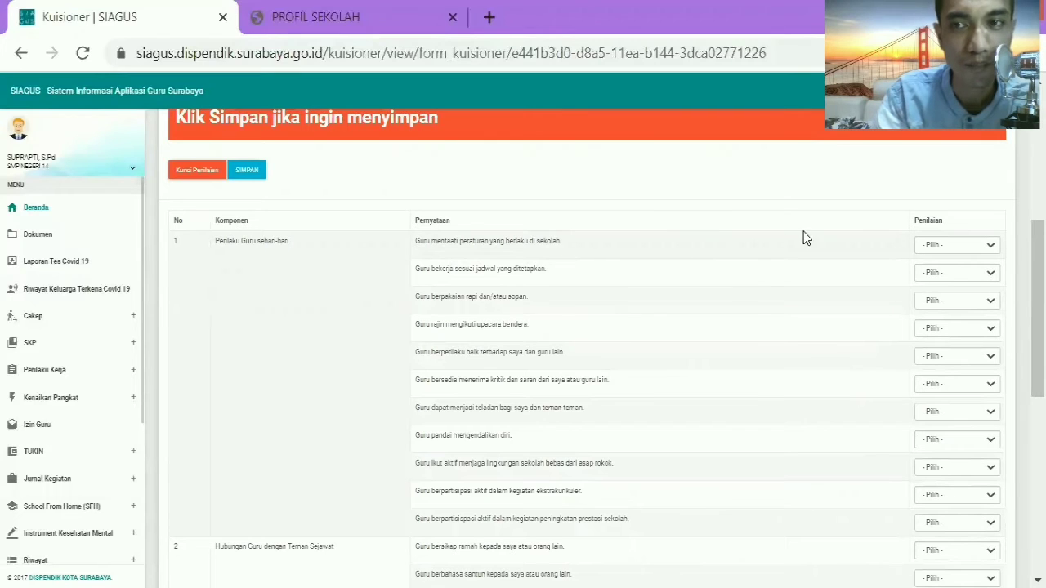
Step: Rate the first four statements under Perilaku Guru sehari-hari as SR, from obeying school rules to attending the flag ceremony
click(990, 248)
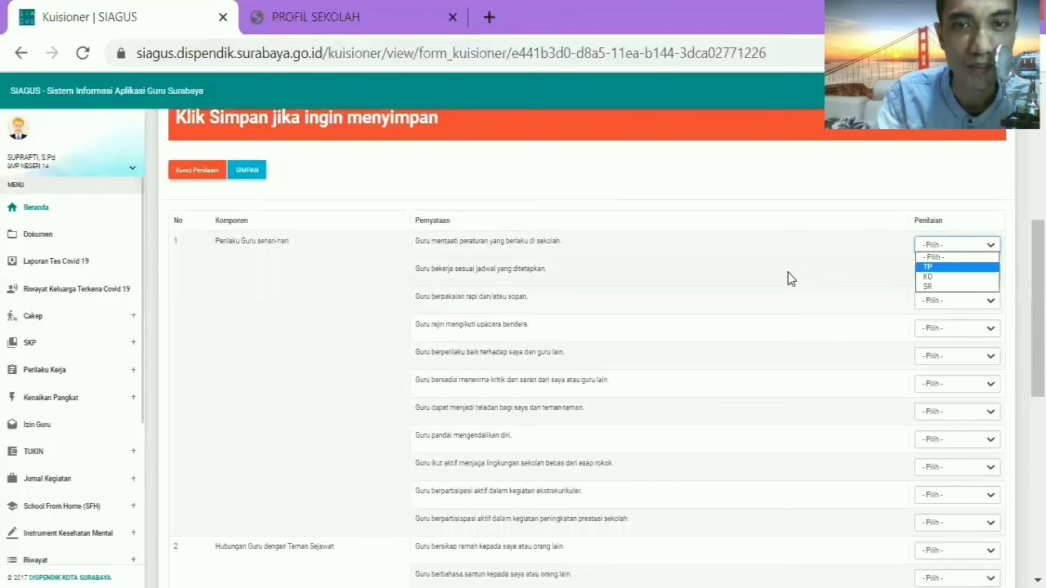
click(945, 288)
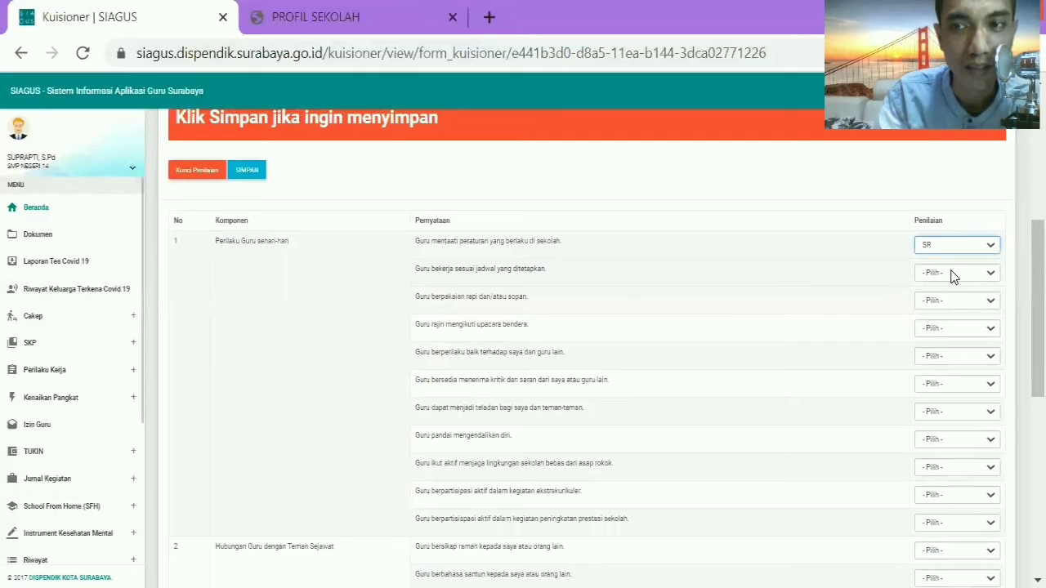
click(952, 274)
click(951, 316)
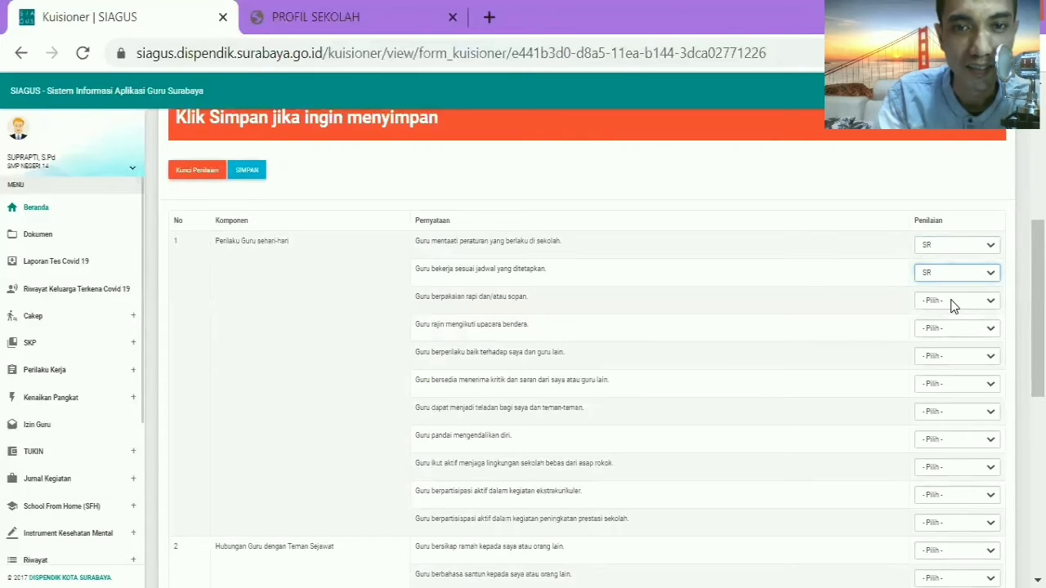
click(953, 307)
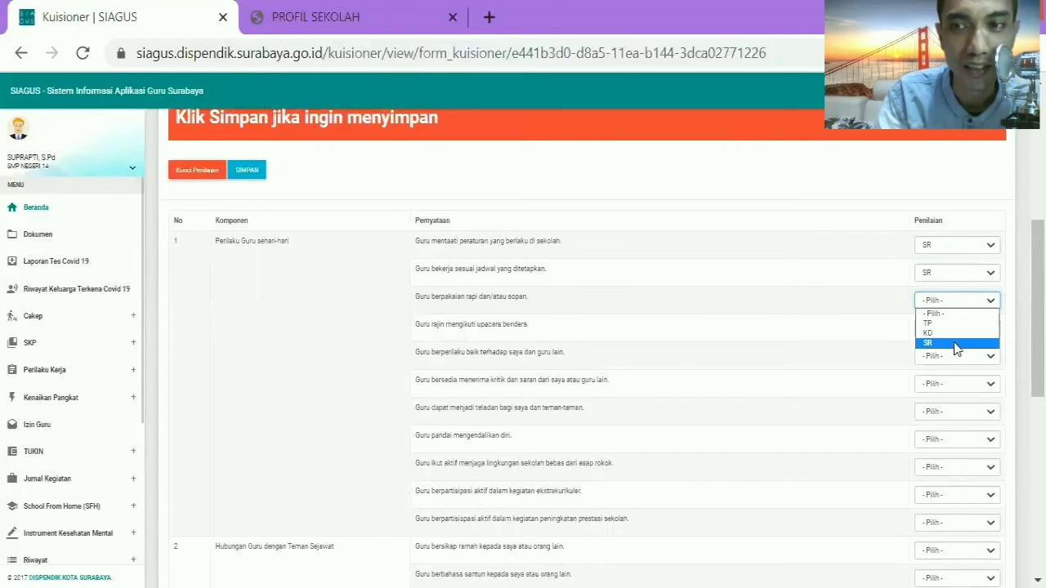
click(953, 341)
click(955, 329)
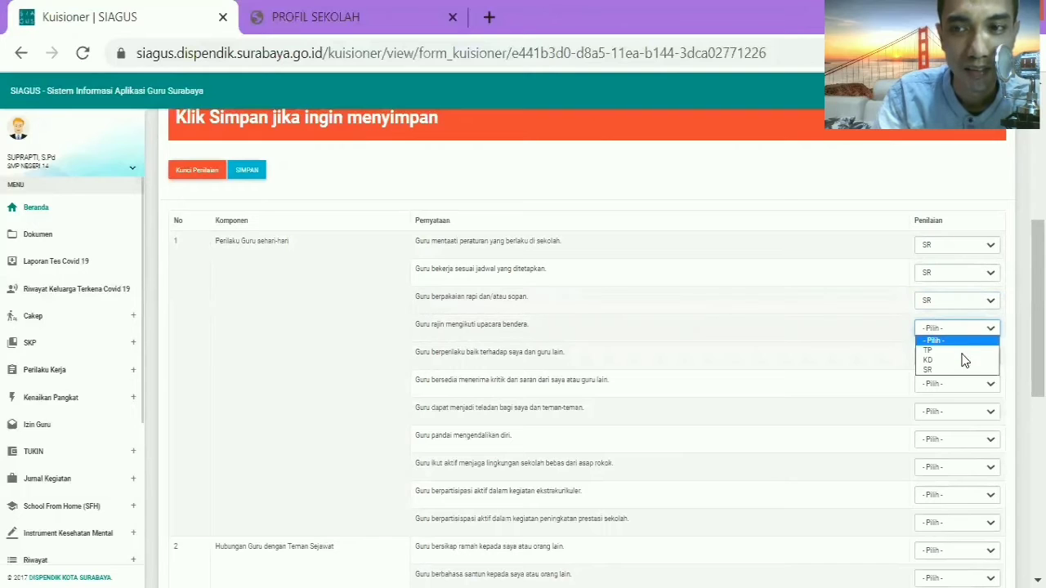
click(959, 365)
scroll(865, 330, down, 6)
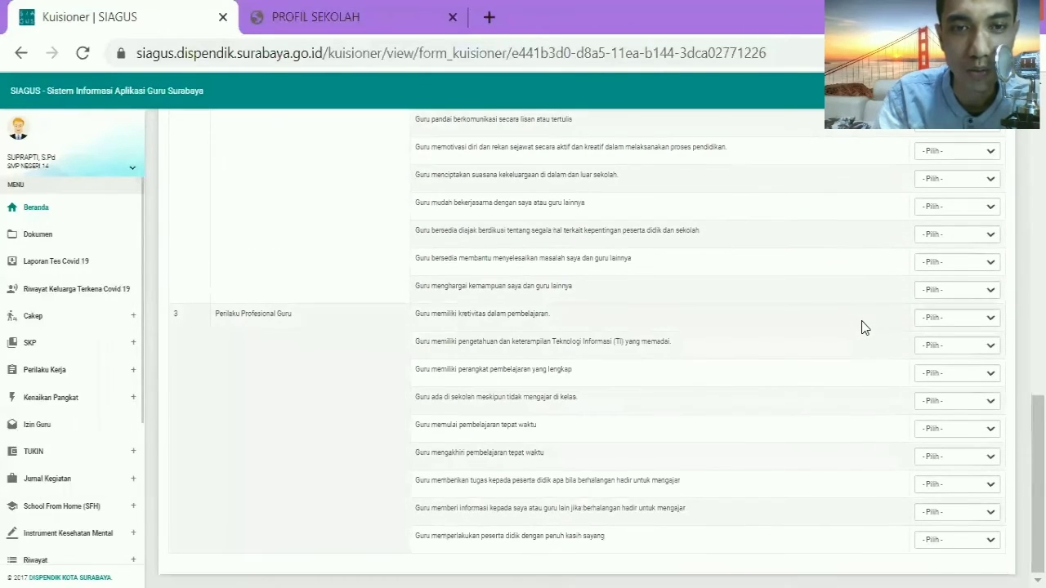
scroll(863, 324, up, 10)
scroll(860, 325, down, 1)
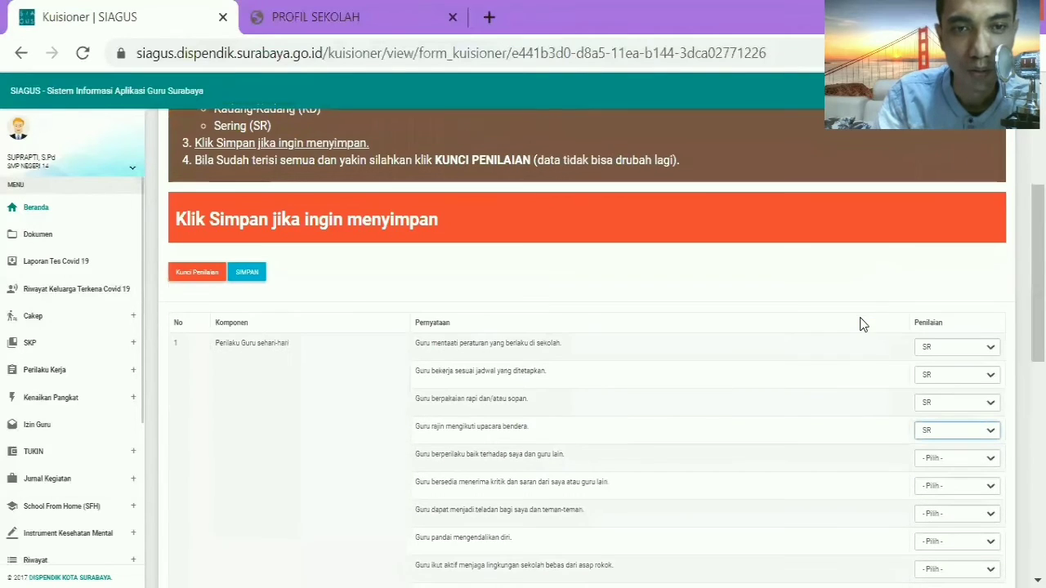
Step: Save the peer questionnaire with every statement rated SR and acknowledge the save
scroll(835, 484, up, 3)
scroll(835, 485, down, 1)
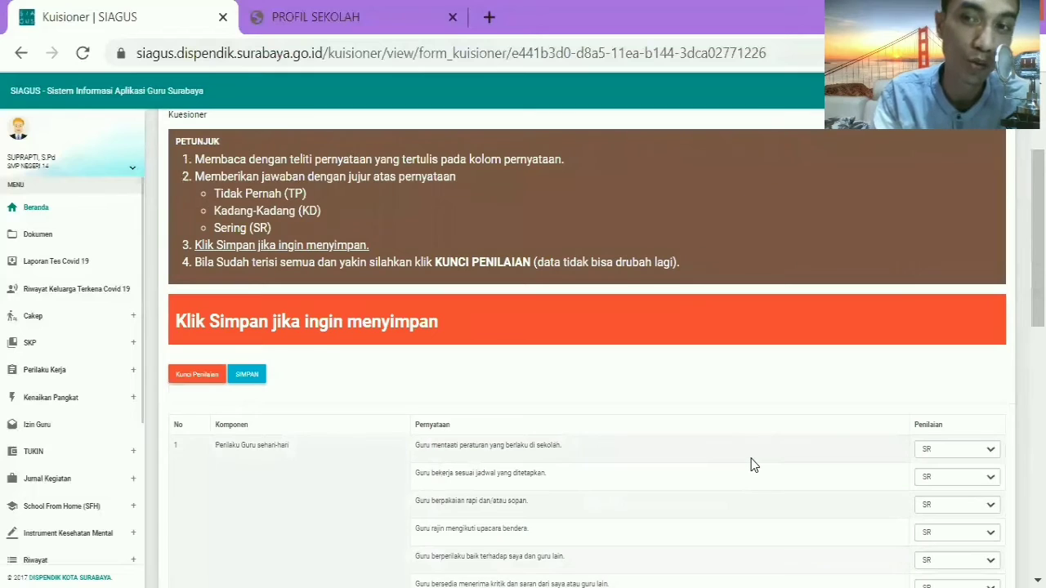
scroll(752, 463, down, 1)
scroll(572, 384, down, 1)
scroll(292, 343, up, 1)
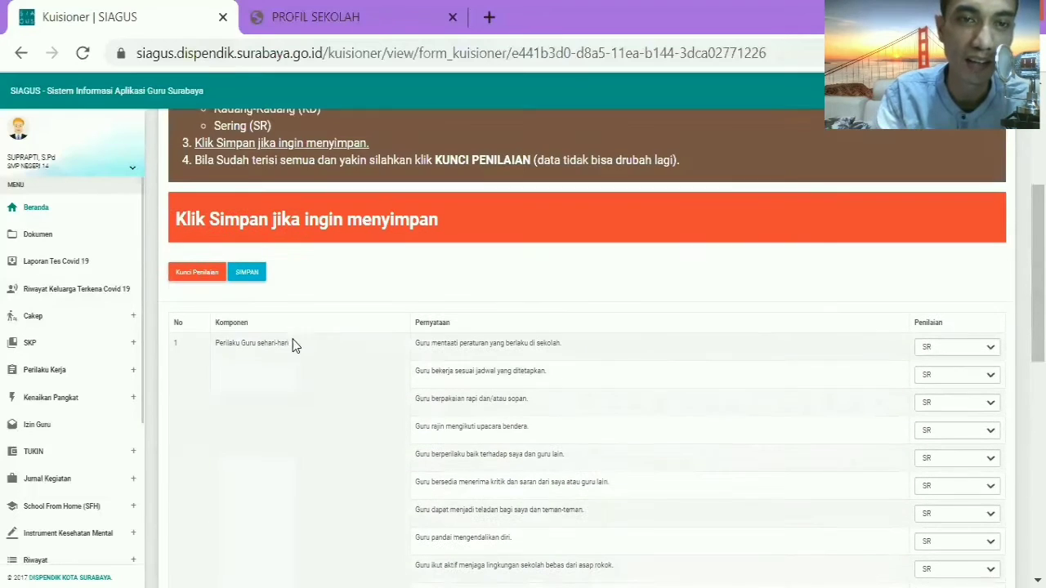
click(248, 278)
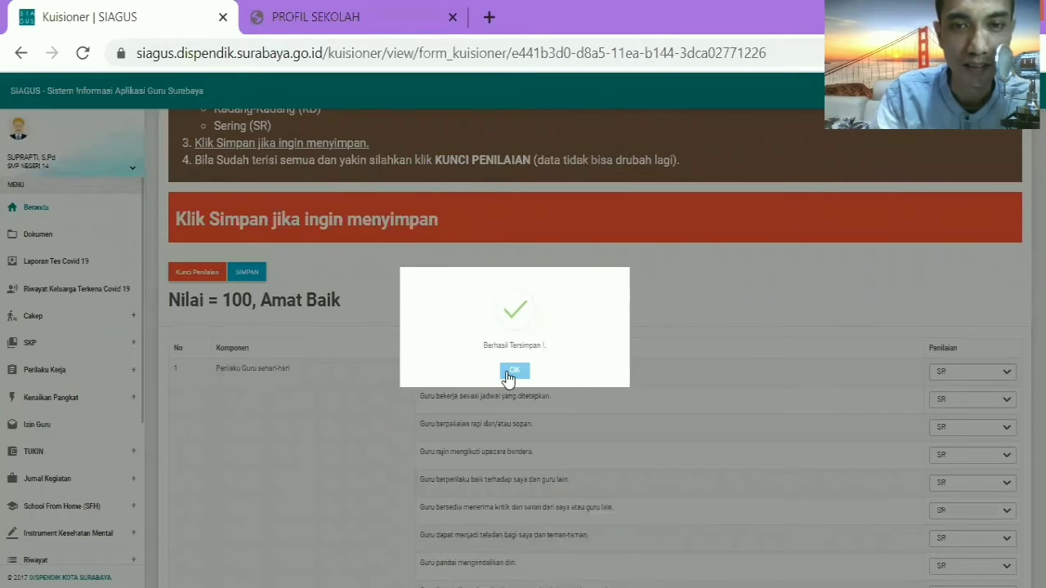
click(513, 371)
Step: Review the saved ratings and the overall score, and lock the peer assessment, confirming the lock
scroll(597, 360, down, 2)
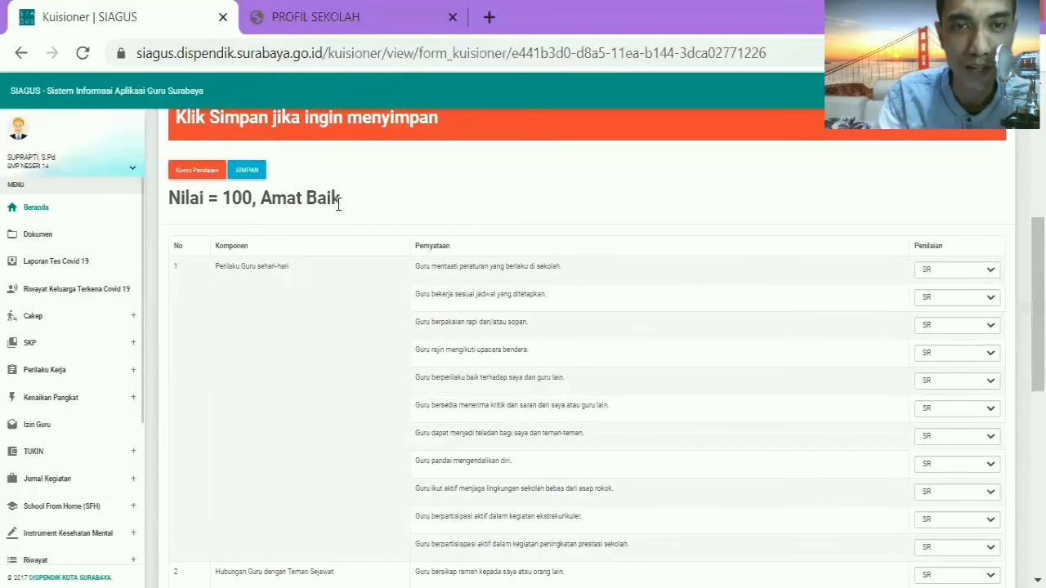
scroll(602, 259, up, 2)
scroll(603, 259, down, 2)
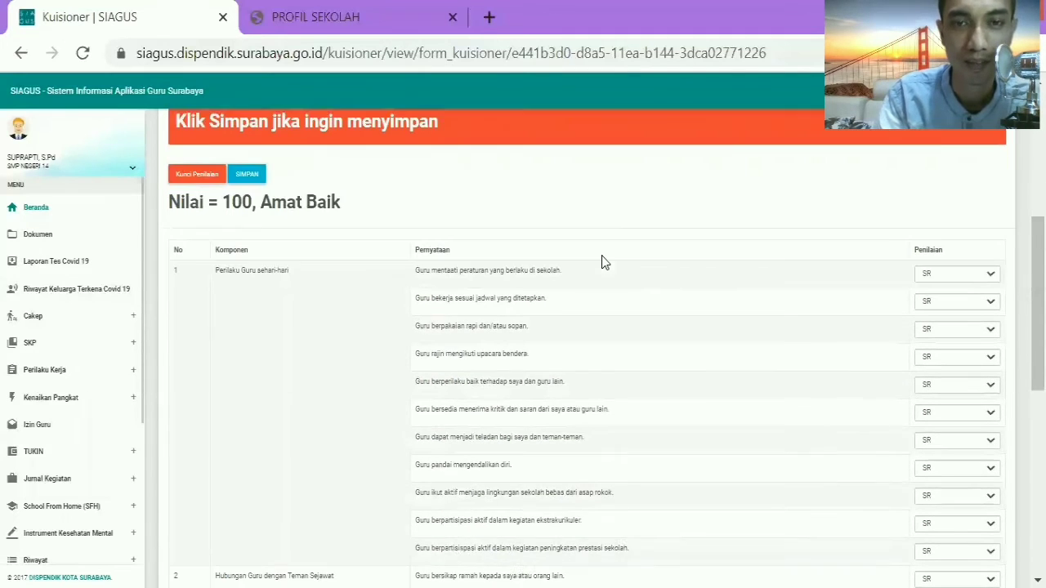
scroll(602, 286, down, 1)
scroll(602, 286, up, 1)
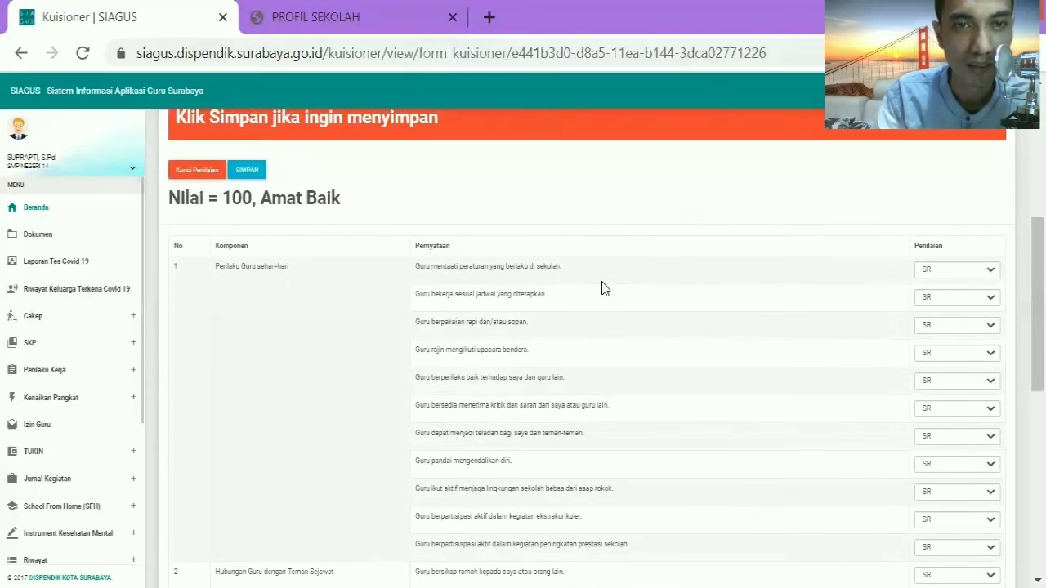
scroll(478, 307, up, 1)
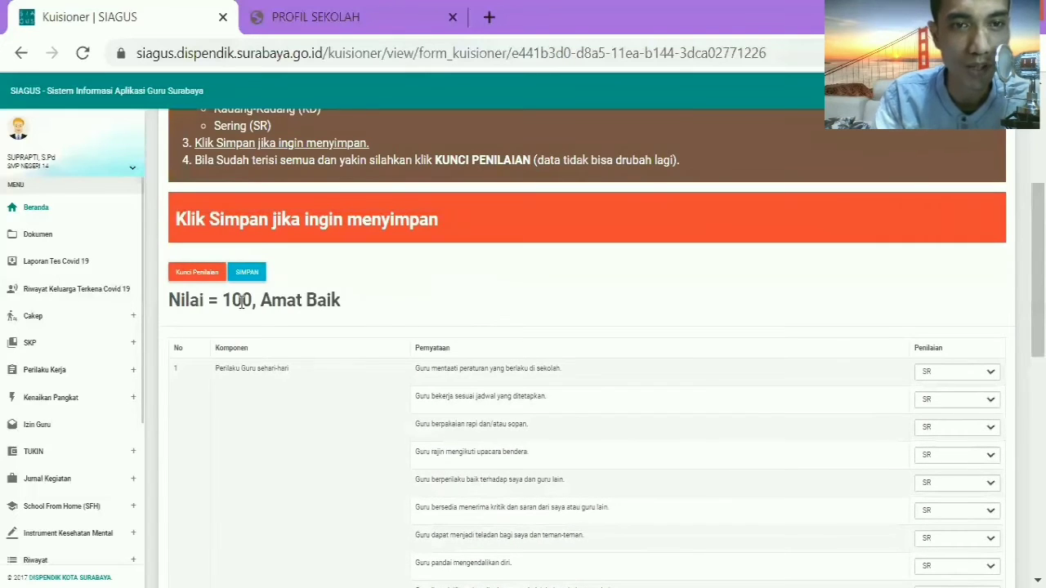
click(203, 275)
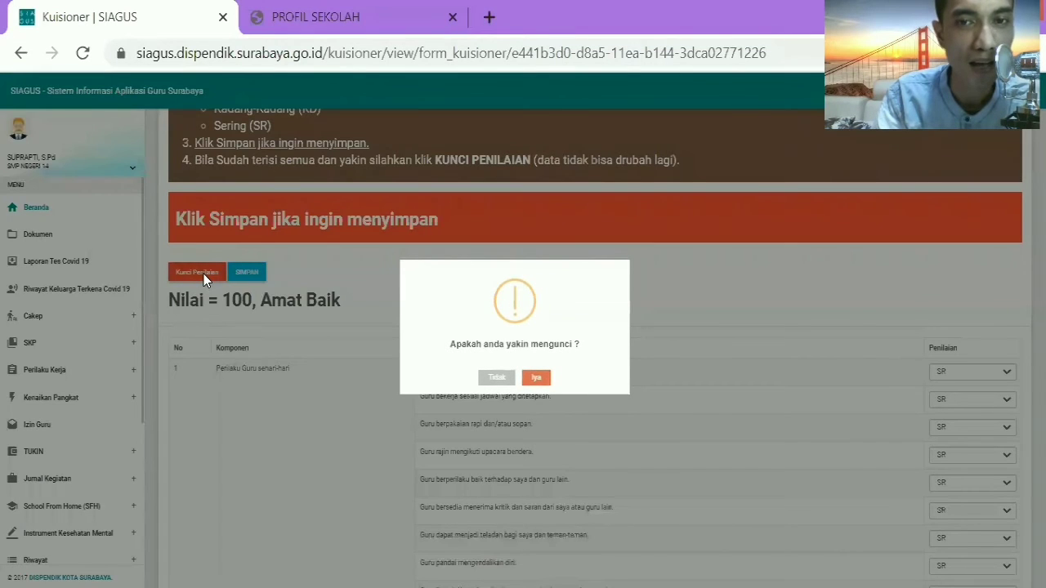
click(537, 379)
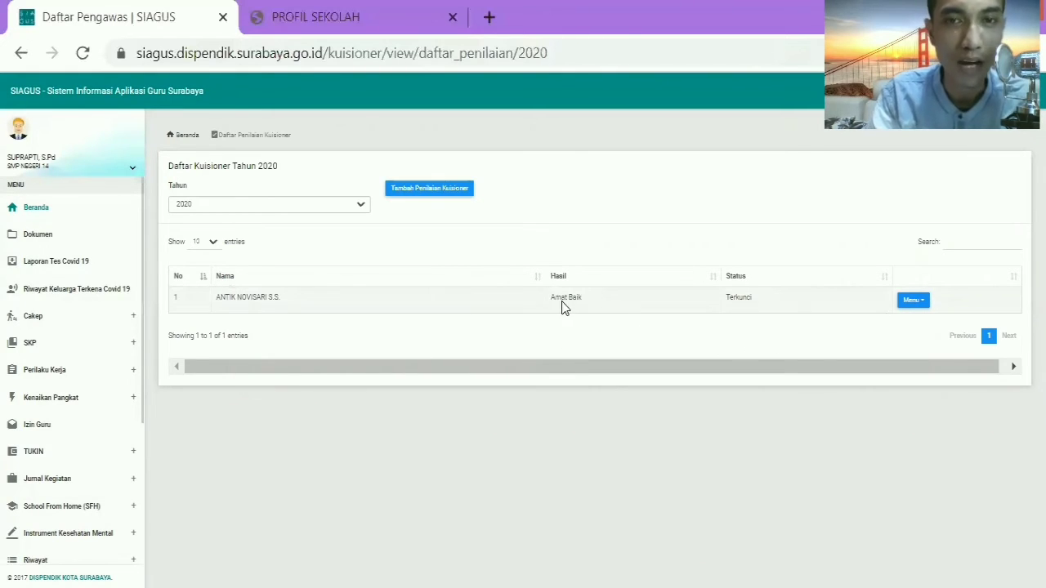
Step: Open the printable version of the locked questionnaire in the 2020 list
click(914, 301)
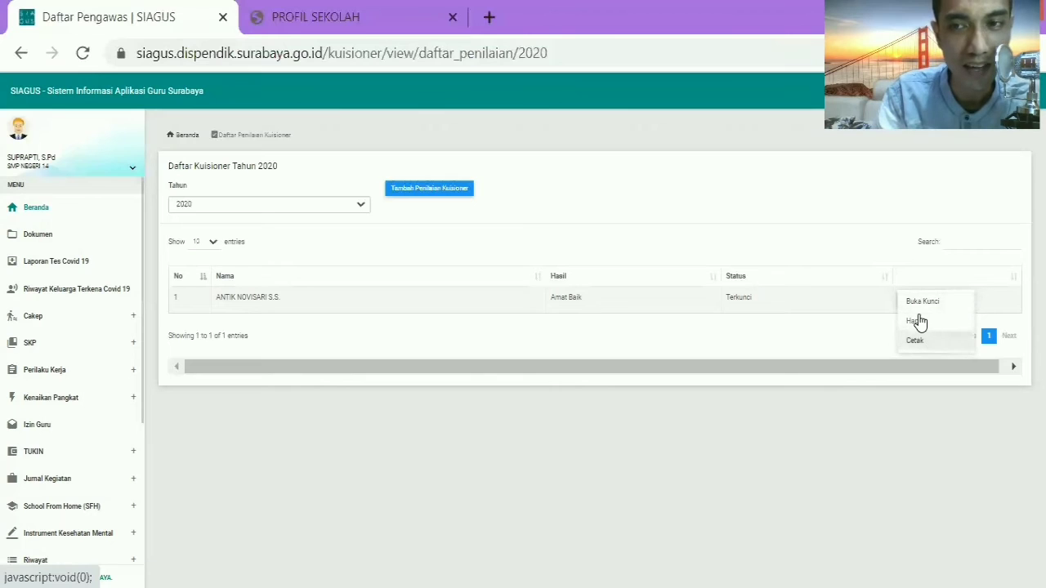
click(912, 302)
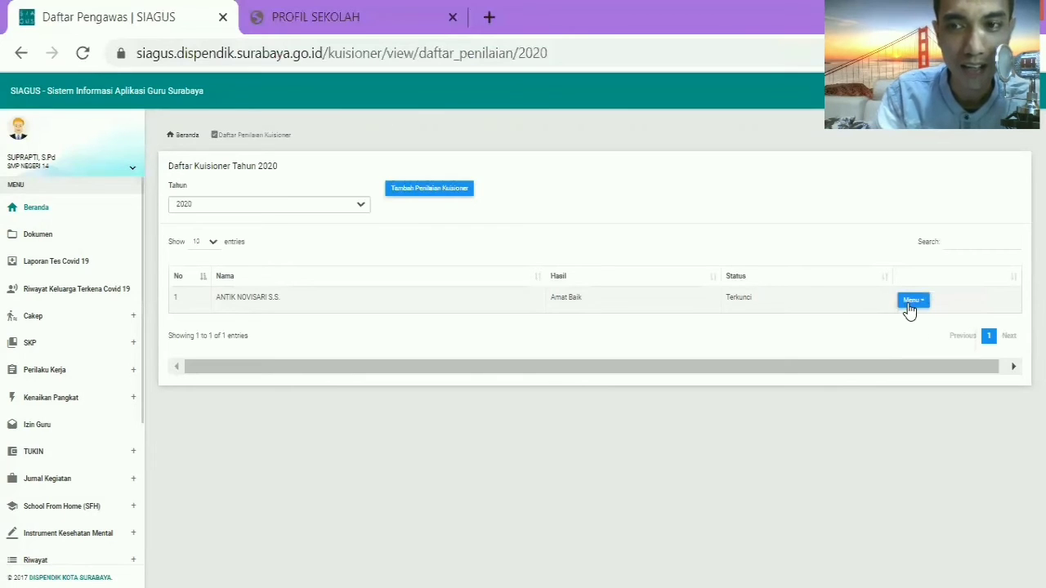
click(915, 302)
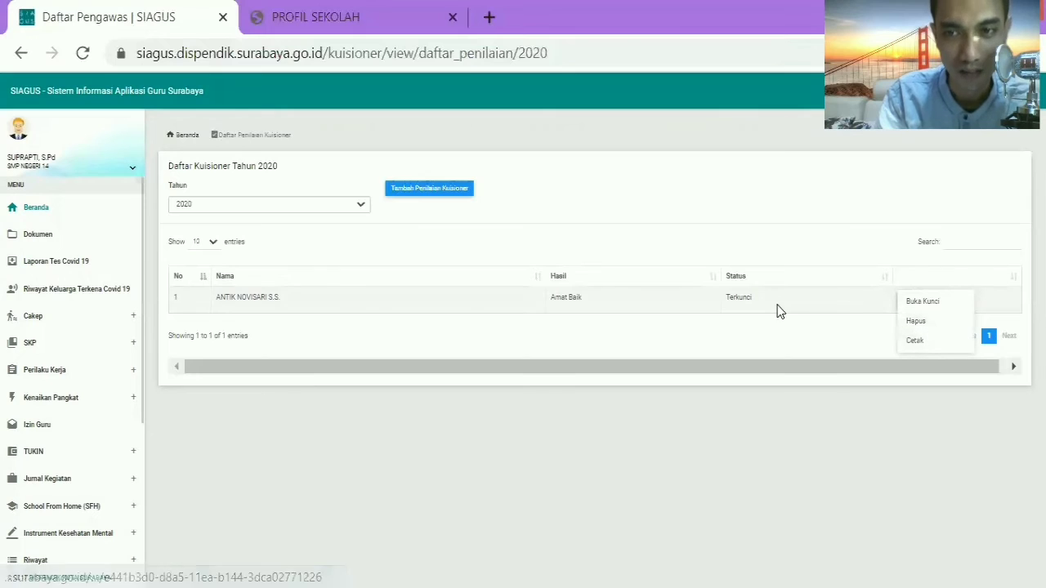
click(915, 342)
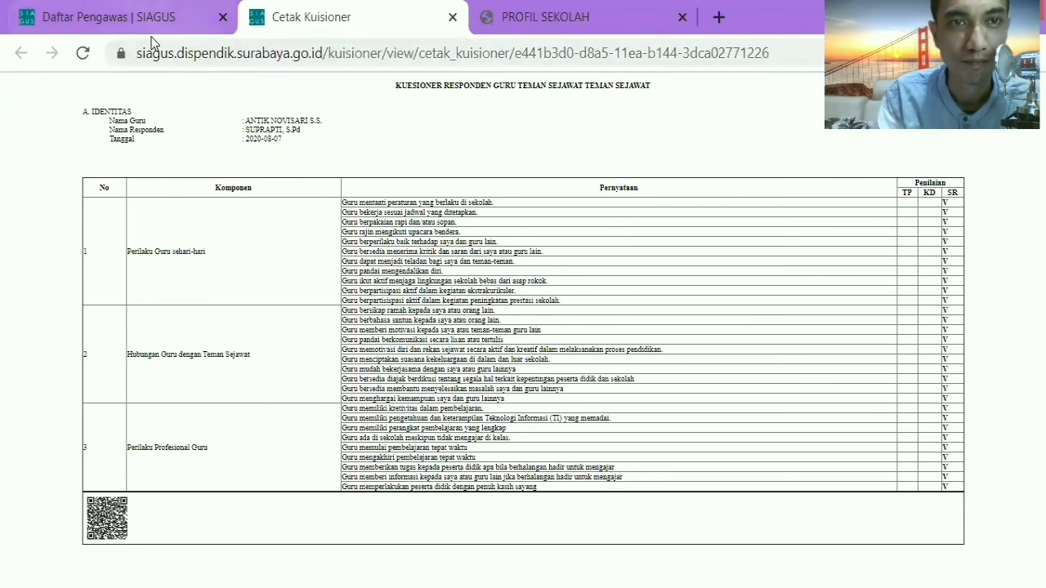
Step: Return to the 2020 questionnaire list and open the Sumatif page of the PKG section under SKP
click(123, 18)
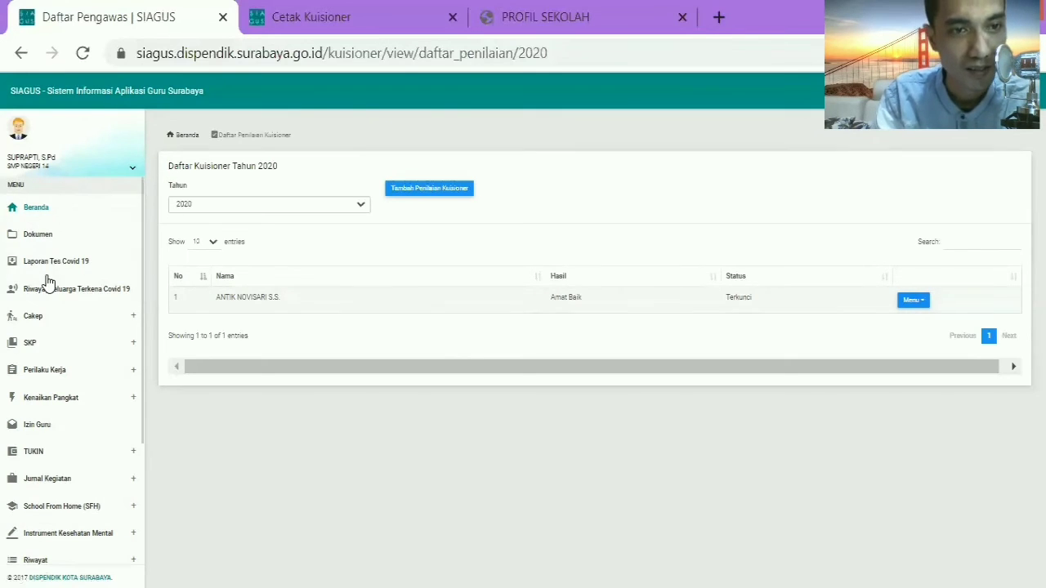
click(42, 343)
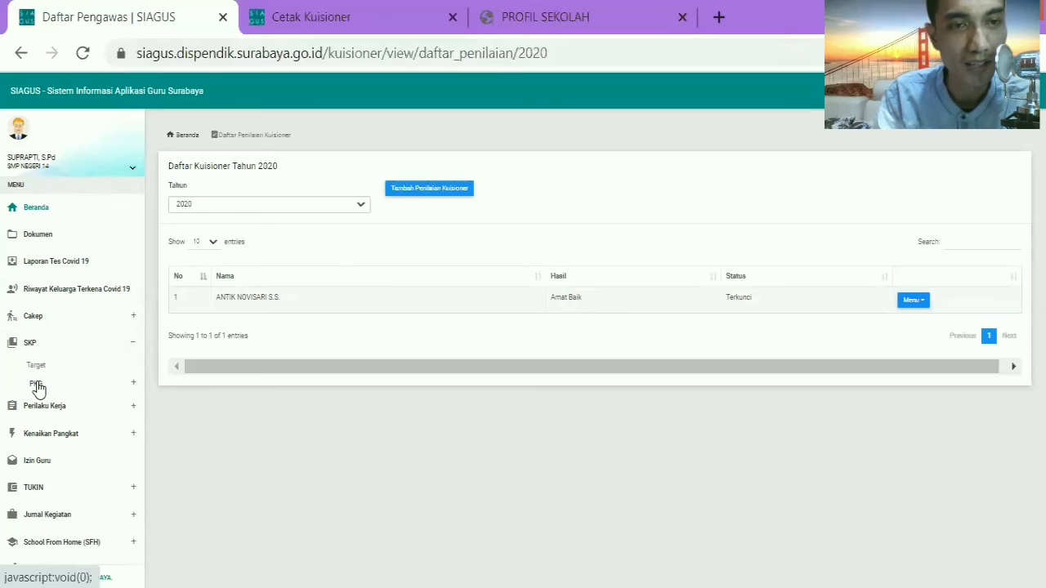
click(37, 386)
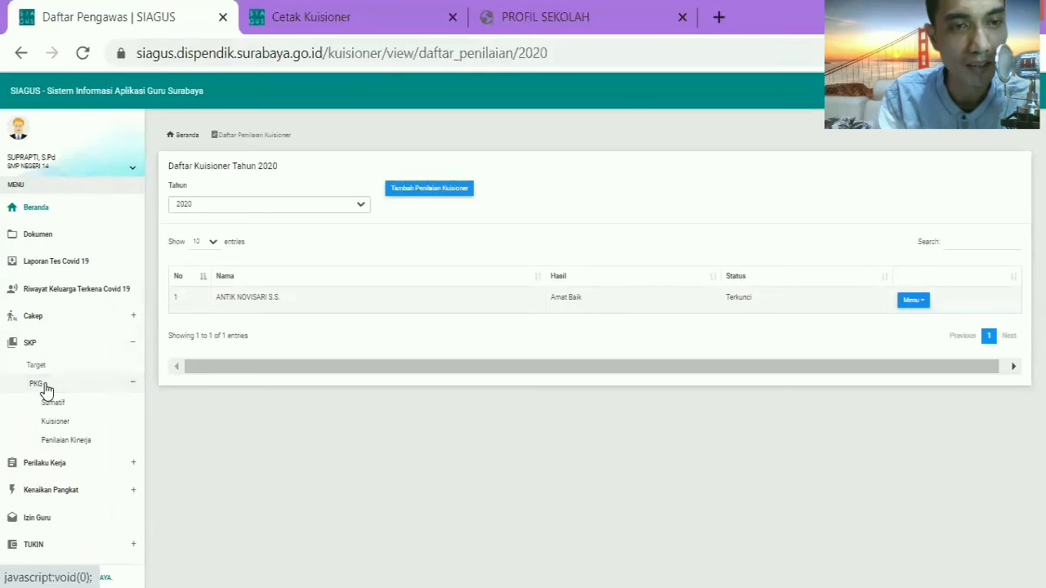
click(58, 402)
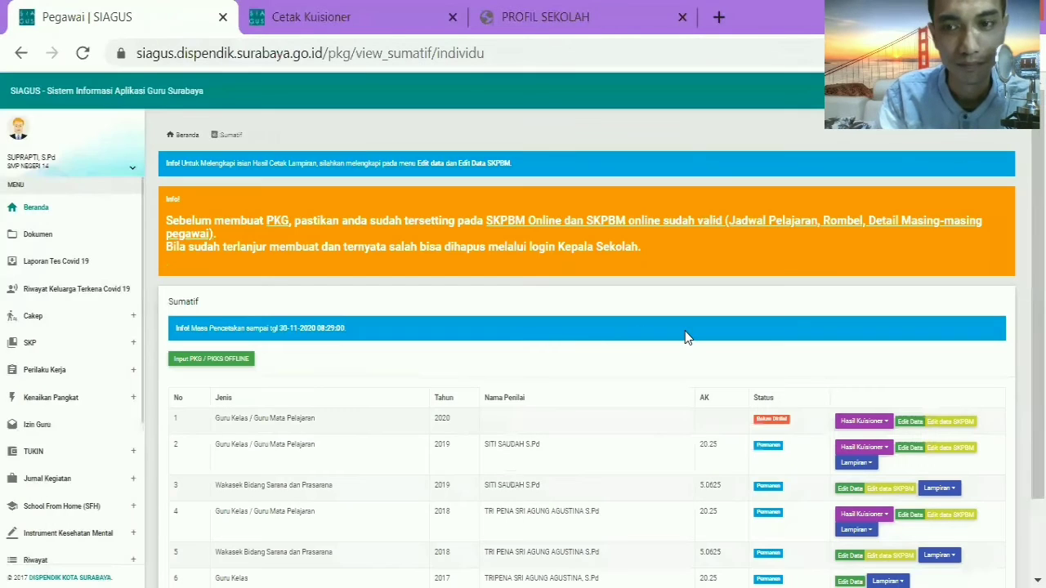
Step: Examine the Hasil Kuisioner of the 2020 Guru Kelas / Guru Mata Pelajaran PKG, including all respondents, and compare it with the 2019 one
scroll(685, 349, down, 1)
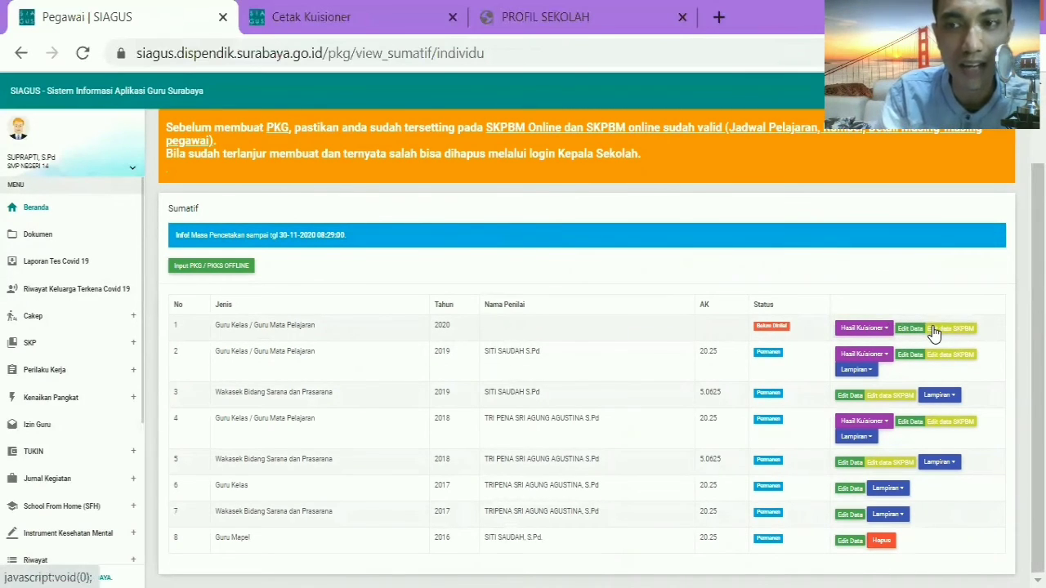
click(886, 330)
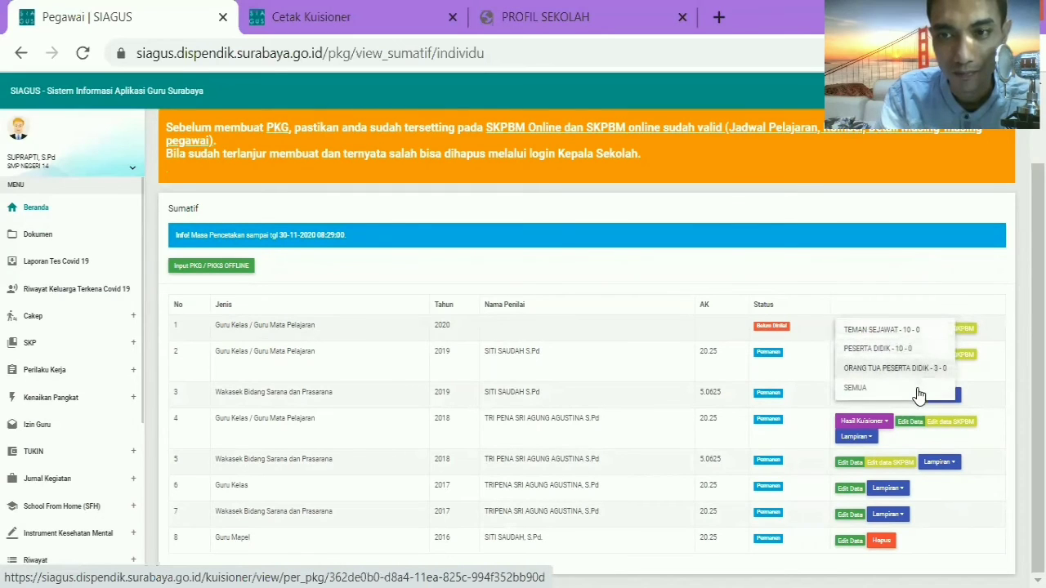
click(857, 388)
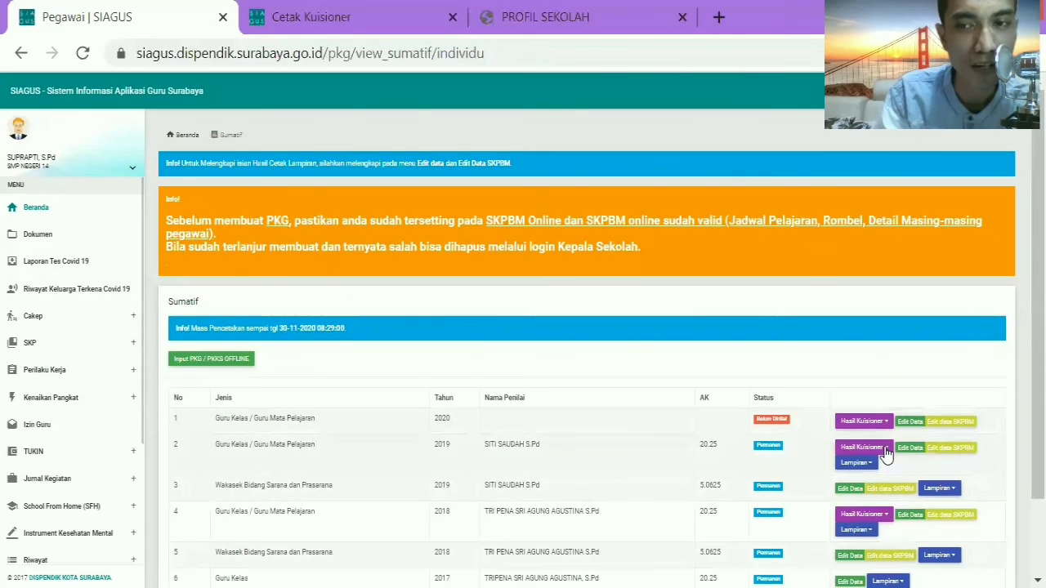
click(886, 450)
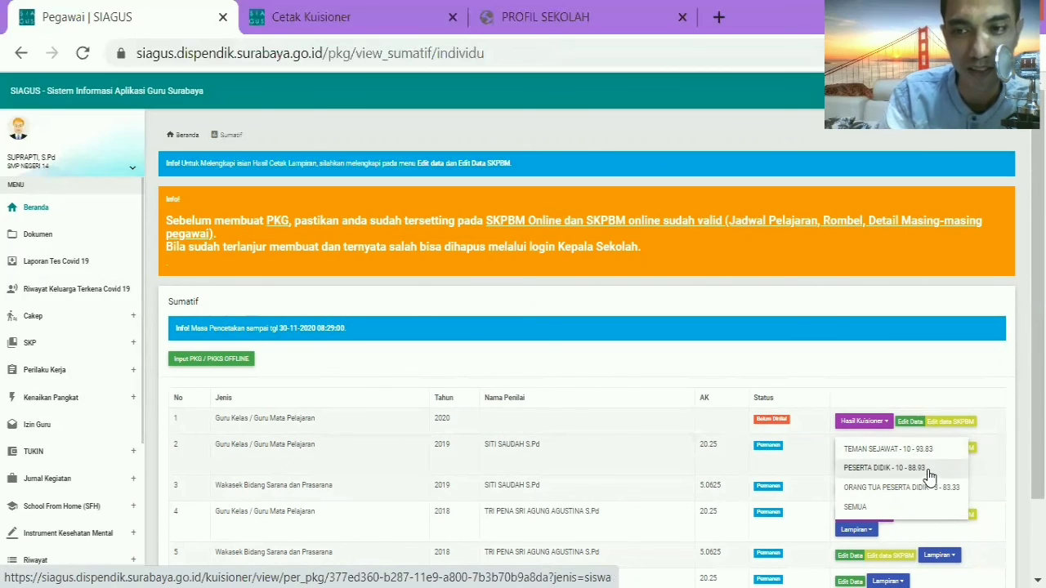
click(872, 423)
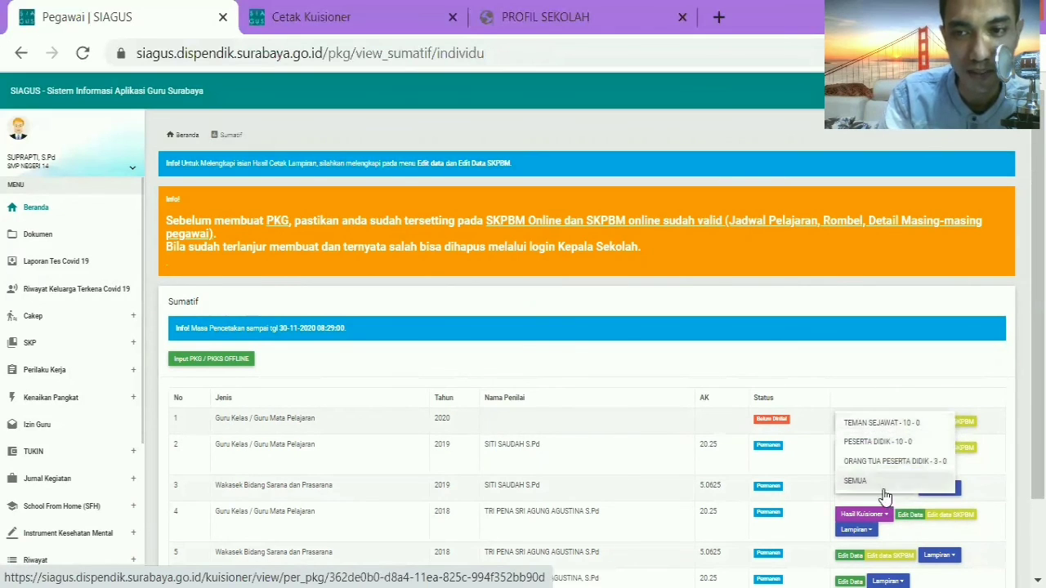
click(881, 353)
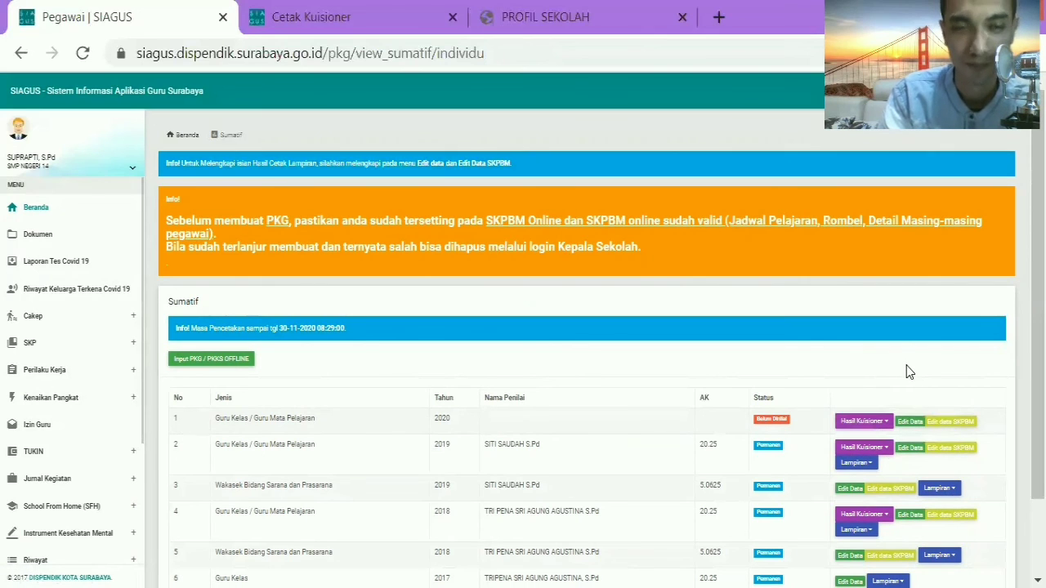
Step: Examine the editable personal data of the 2020 PKG, including the school start date and TMT Guru fields, and close the form unchanged
click(911, 423)
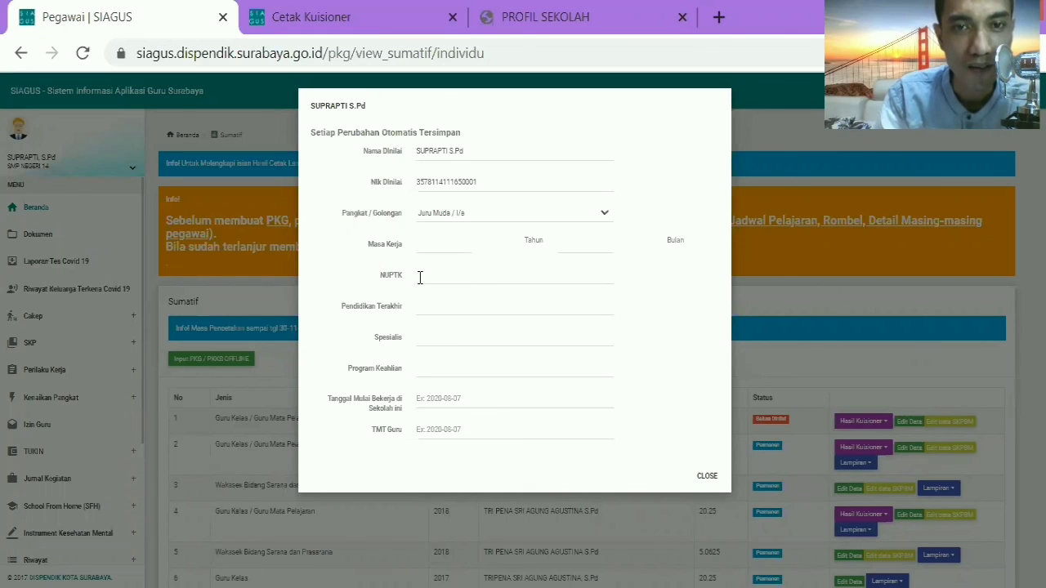
click(425, 401)
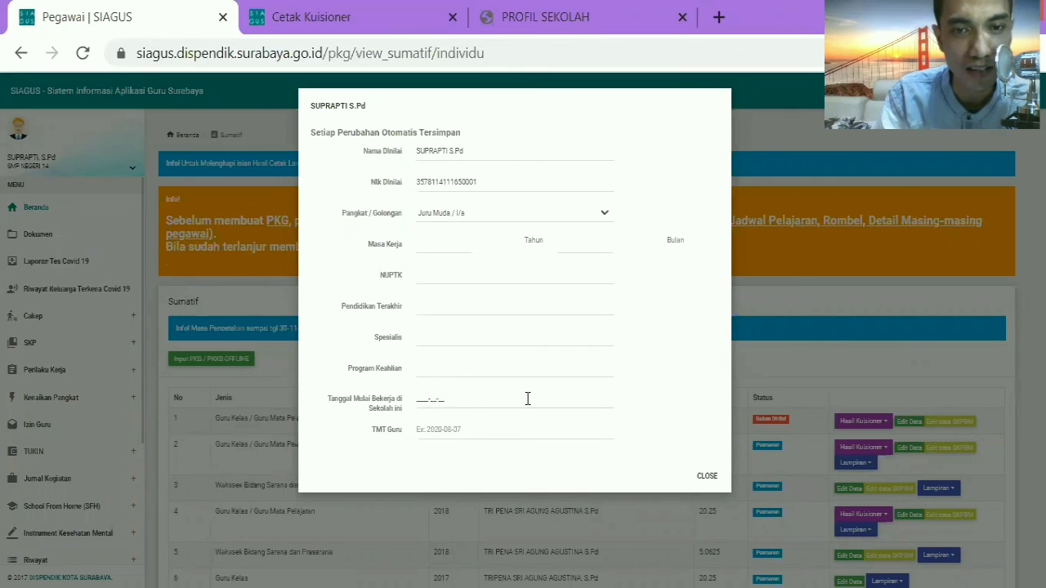
click(436, 430)
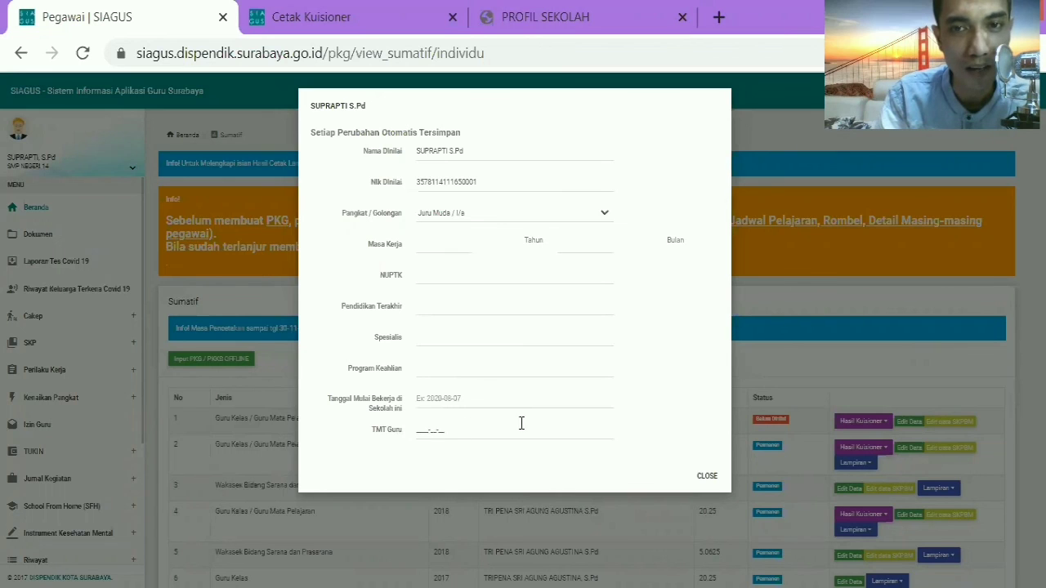
click(708, 477)
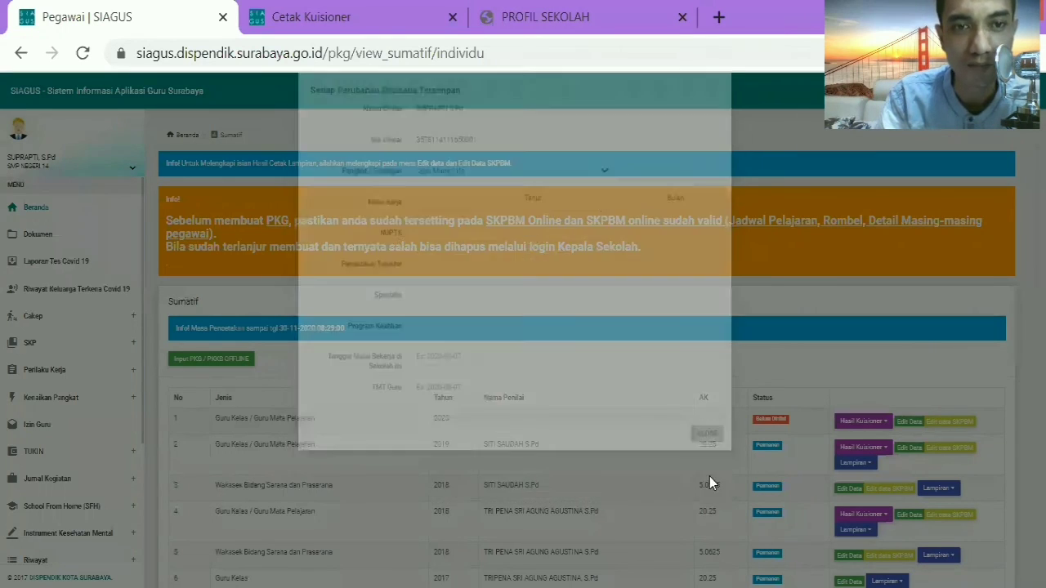